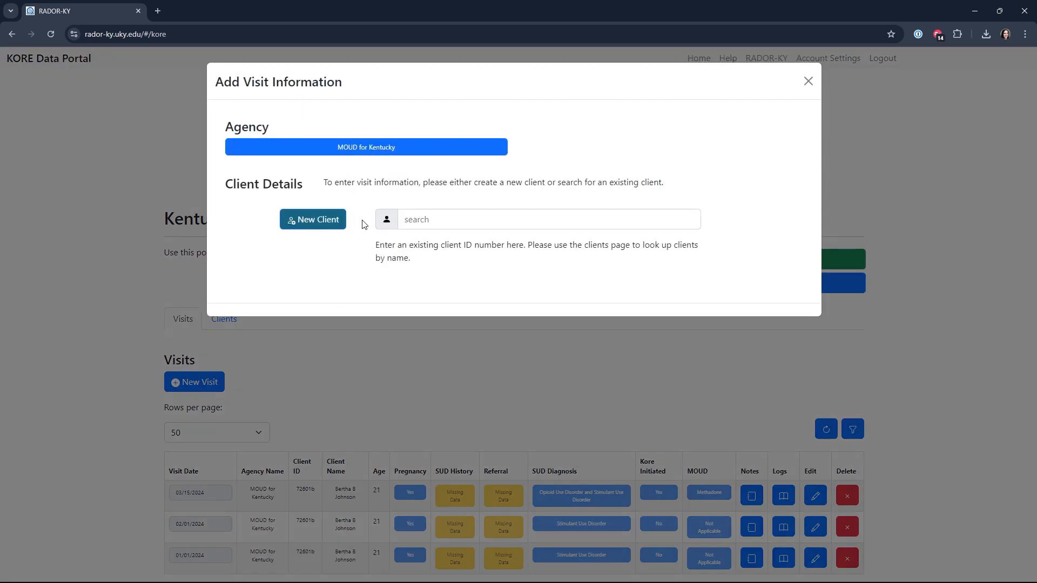
Look up the existing client by ID number and load their record into the new visit form
{"action": "left_click_drag", "start_coordinate": [412, 247], "coordinate": [493, 233]}
{"action": "left_click", "coordinate": [477, 222]}
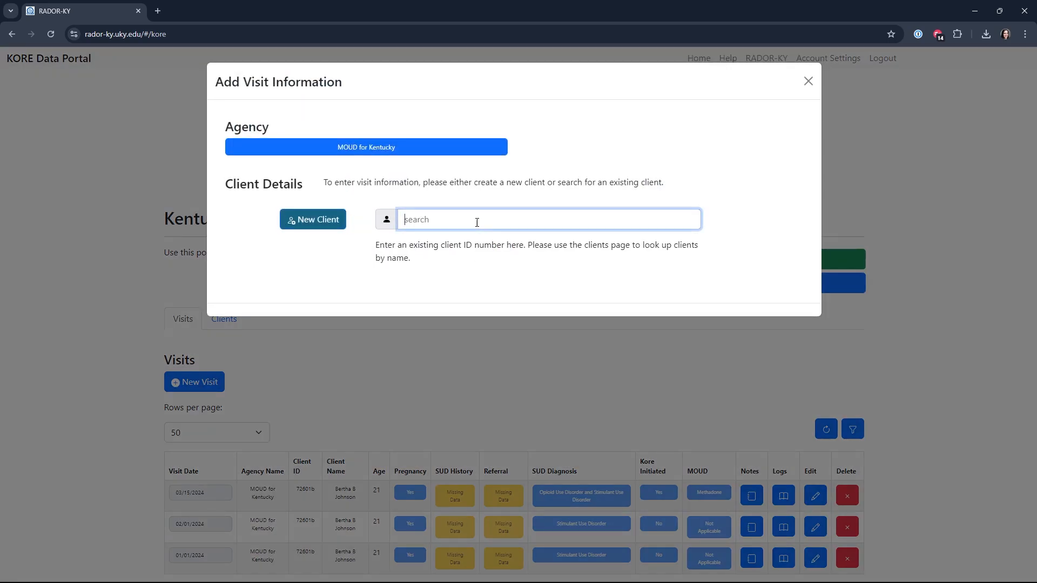
{"action": "left_click", "coordinate": [529, 267]}
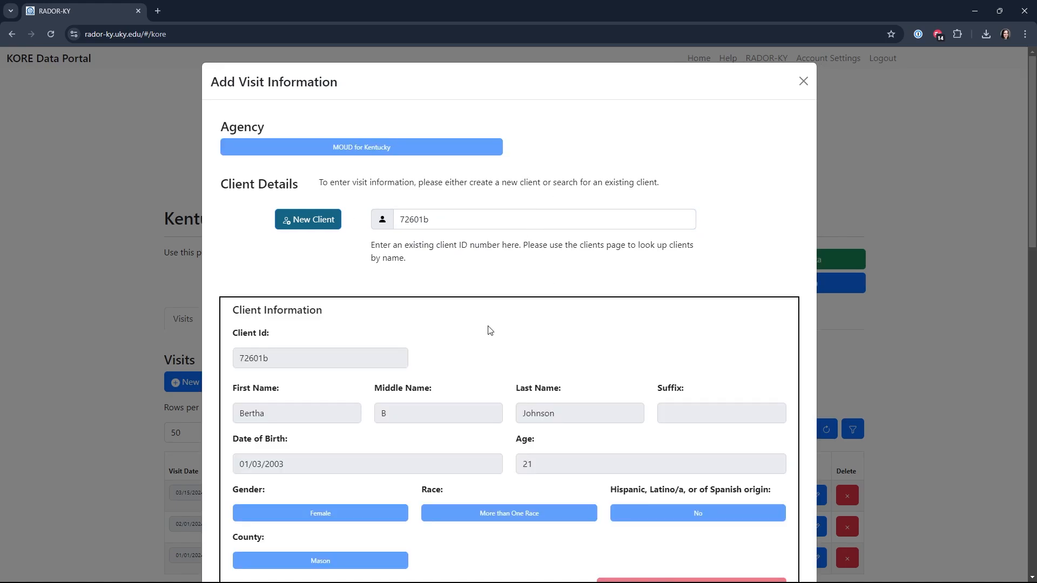
Set the visit date in the Visit Details section to 04/02/2024
{"action": "scroll", "coordinate": [458, 292], "scroll_direction": "down", "scroll_amount": 4}
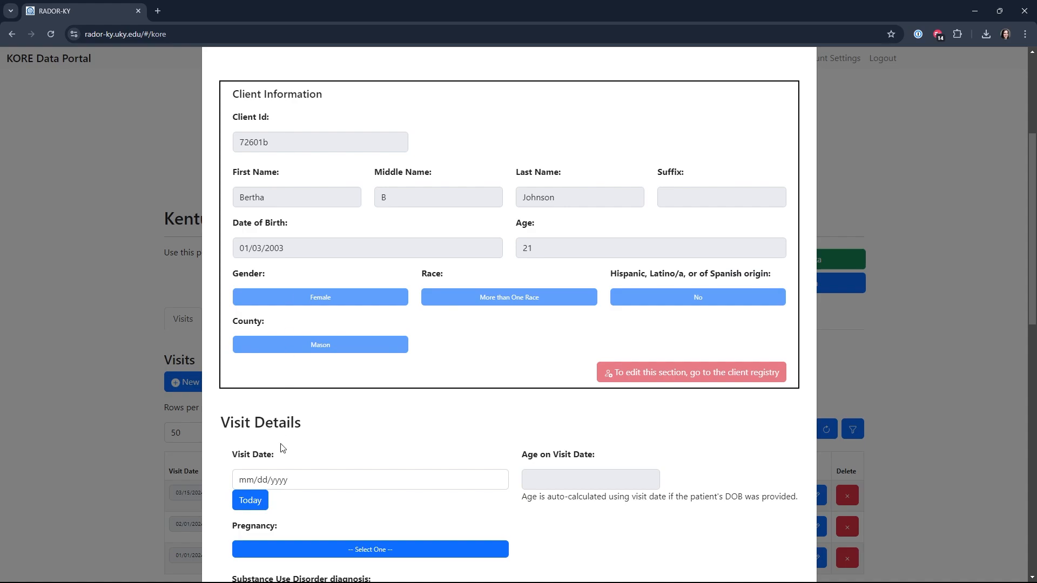
{"action": "scroll", "coordinate": [247, 511], "scroll_direction": "down", "scroll_amount": 2}
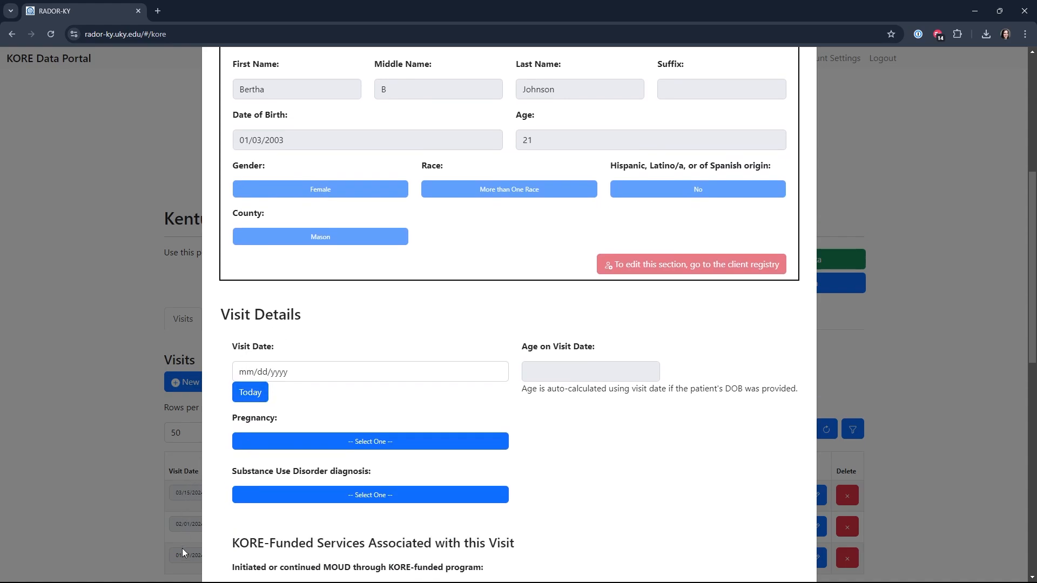
{"action": "left_click", "coordinate": [242, 372]}
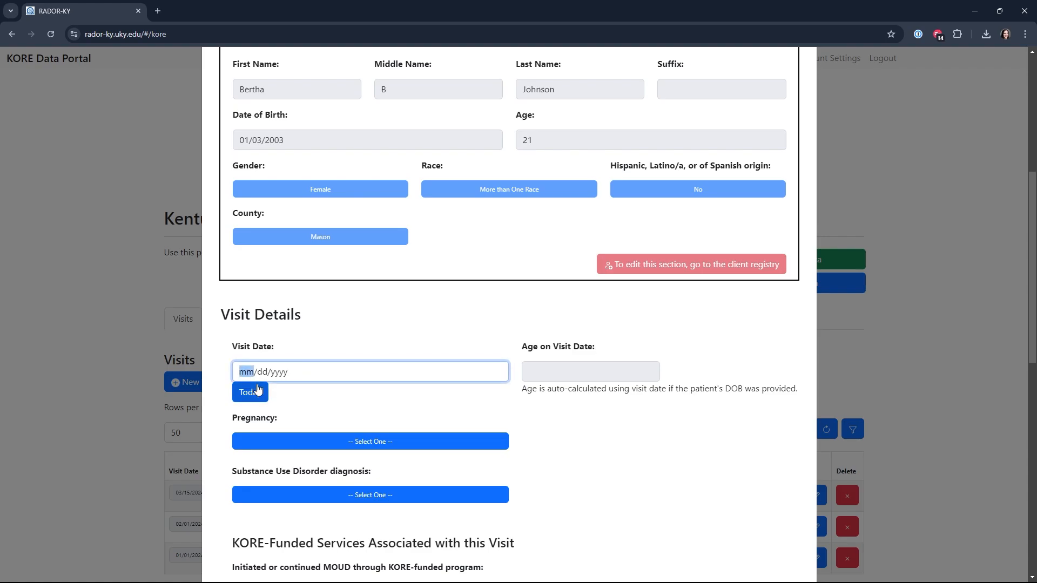
{"action": "type", "text": "04/"}
{"action": "type", "text": "02/"}
{"action": "type", "text": "2024"}
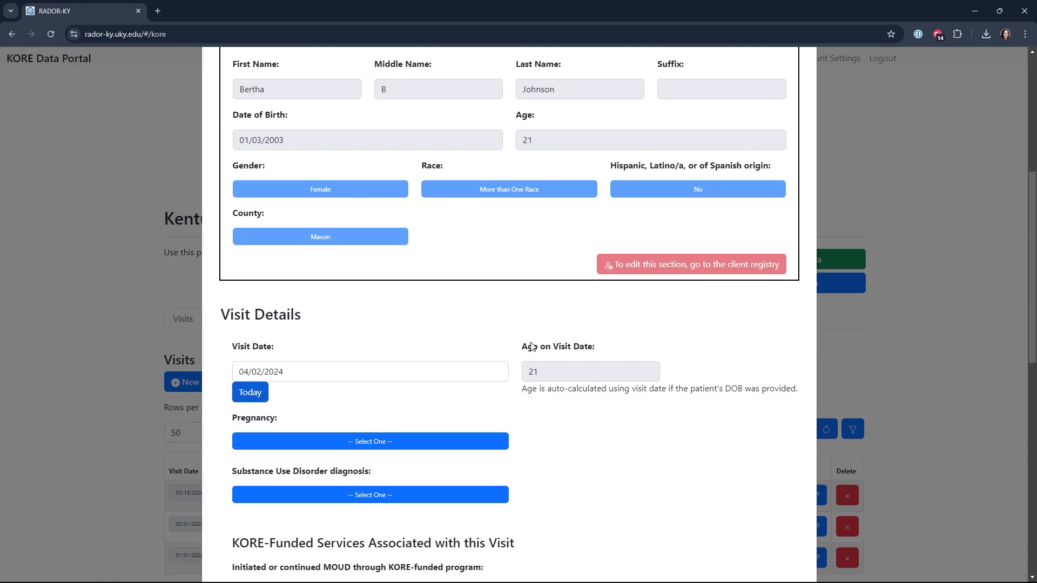
{"action": "key", "text": "Tab"}
Set Pregnancy to Yes and the Substance Use Disorder diagnosis to Opioid Use Disorder and Stimulant Use Disorder
{"action": "left_click", "coordinate": [335, 442]}
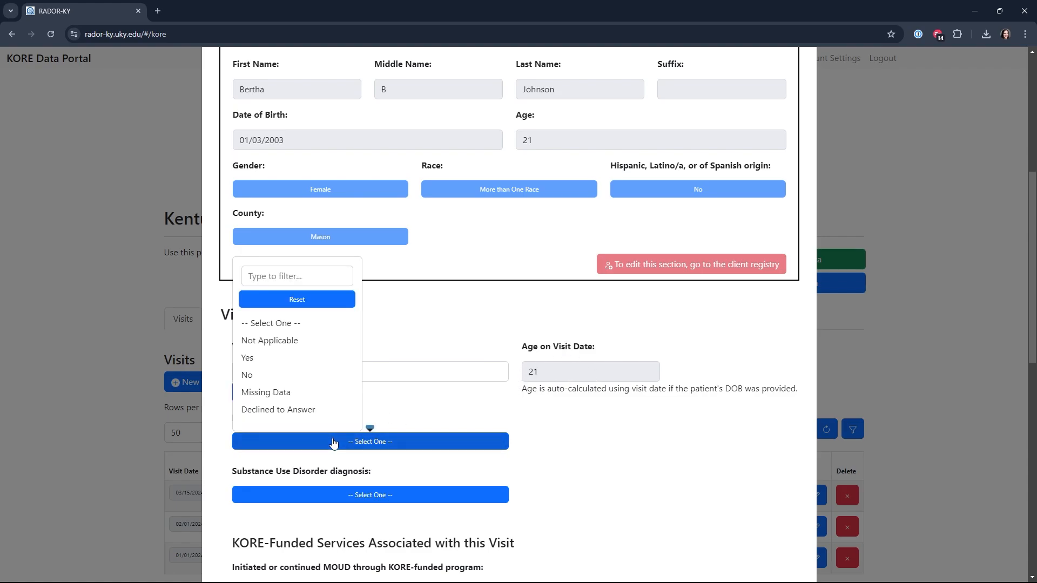
{"action": "left_click", "coordinate": [313, 358]}
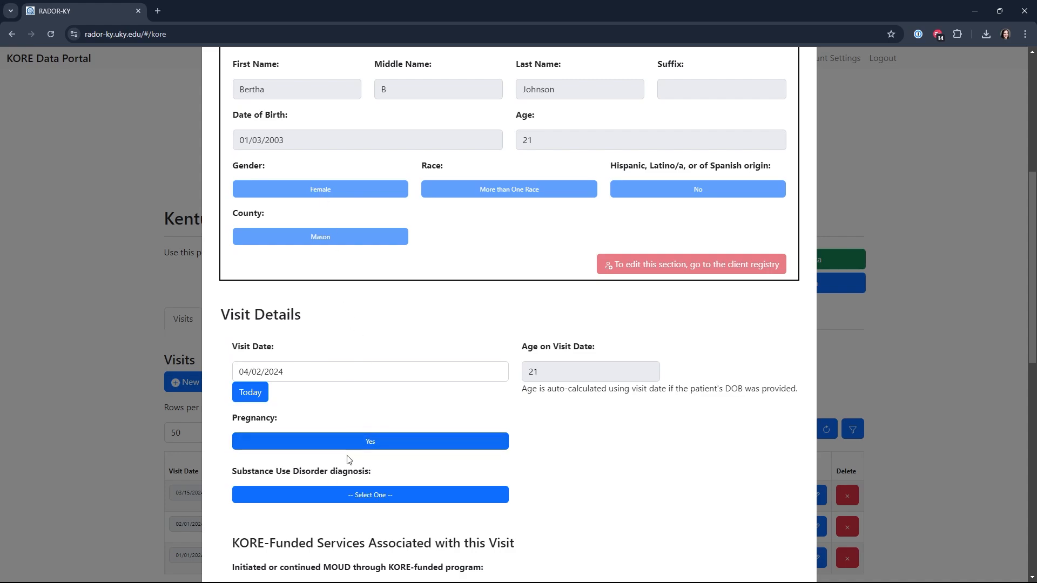
{"action": "scroll", "coordinate": [348, 460], "scroll_direction": "down", "scroll_amount": 2}
{"action": "left_click", "coordinate": [333, 388]}
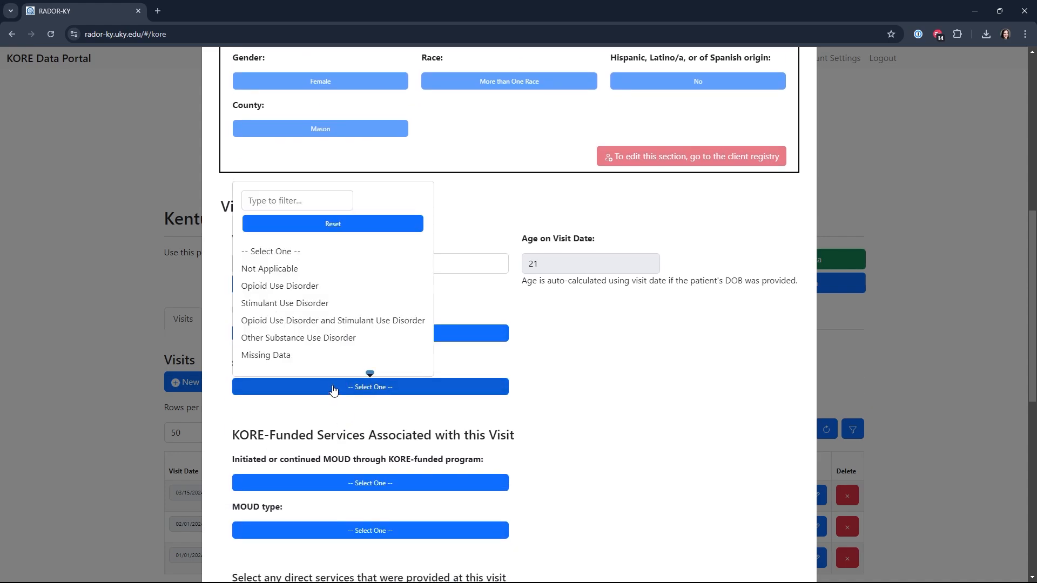
{"action": "left_click", "coordinate": [337, 323]}
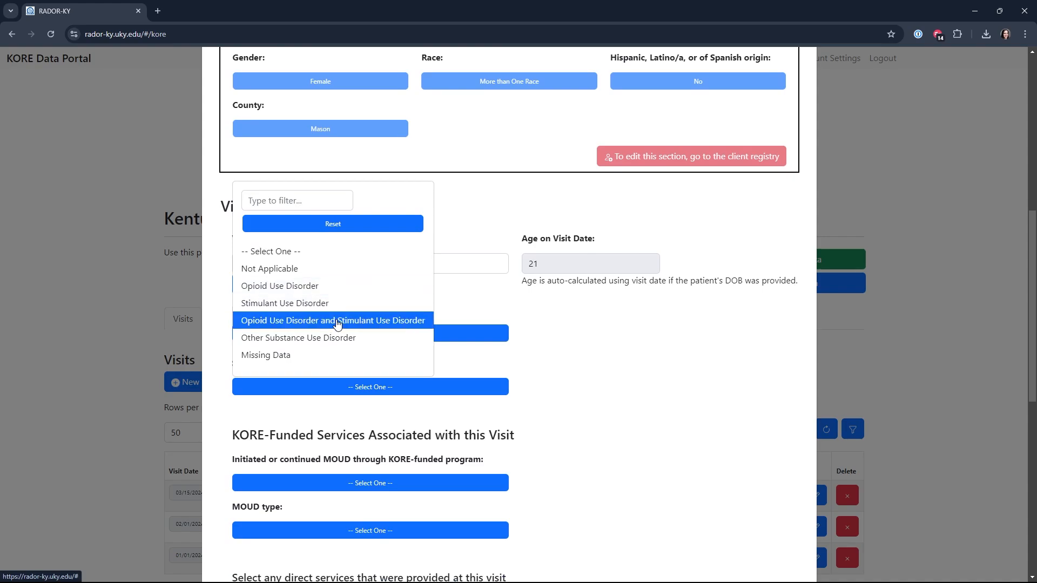
{"action": "left_click", "coordinate": [337, 322]}
Set MOUD initiated or continued through the KORE-funded program to Yes and the MOUD type to Missing Data
{"action": "scroll", "coordinate": [336, 323], "scroll_direction": "down", "scroll_amount": 3}
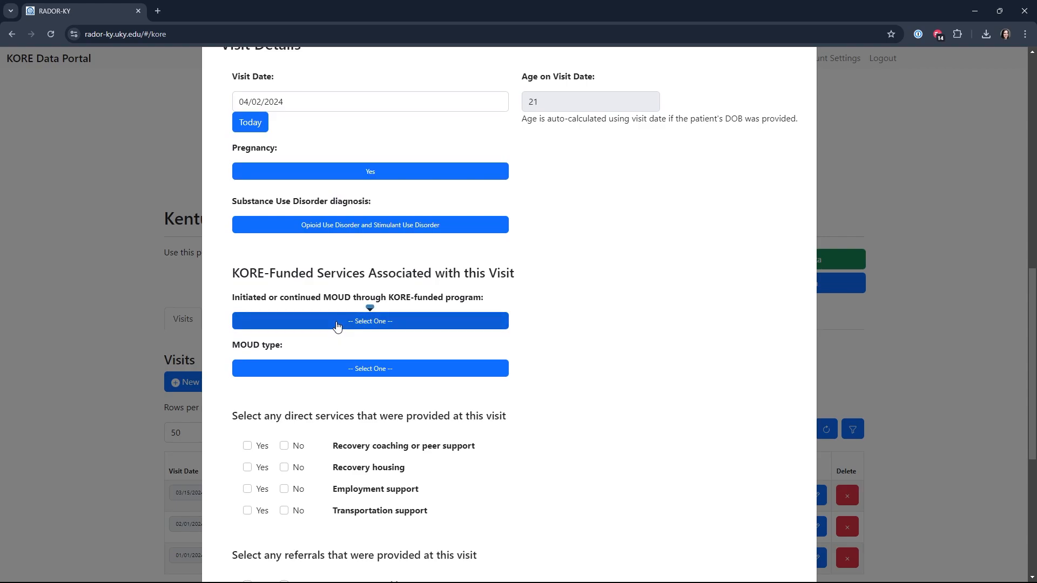
{"action": "left_click", "coordinate": [337, 323]}
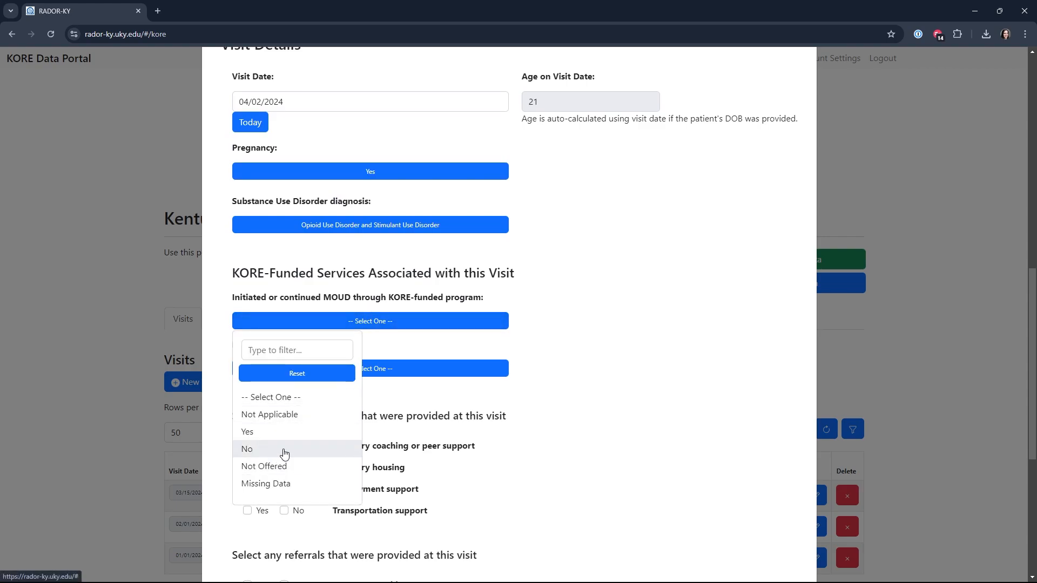
{"action": "left_click", "coordinate": [271, 437]}
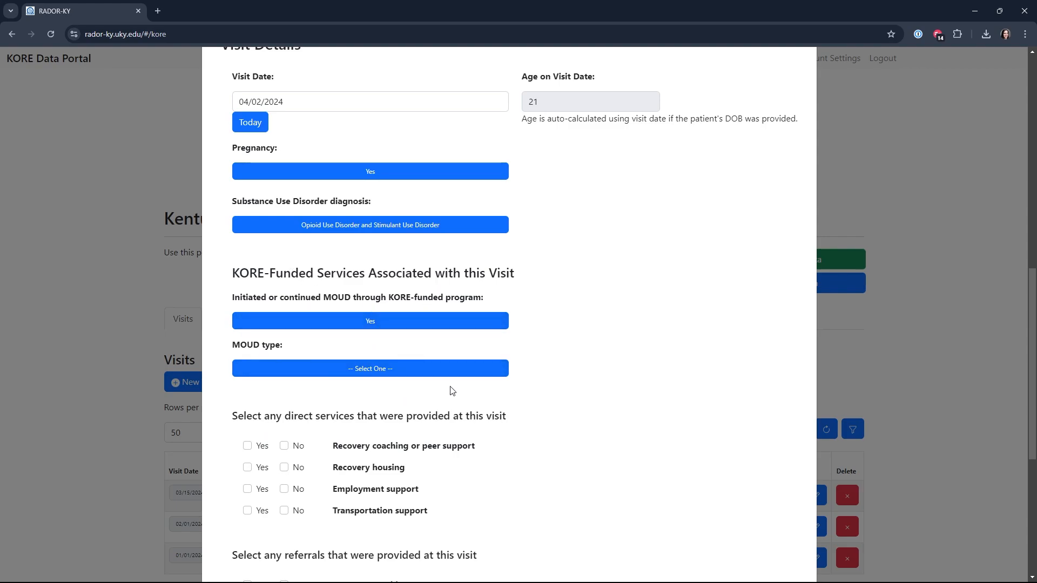
{"action": "left_click", "coordinate": [339, 370]}
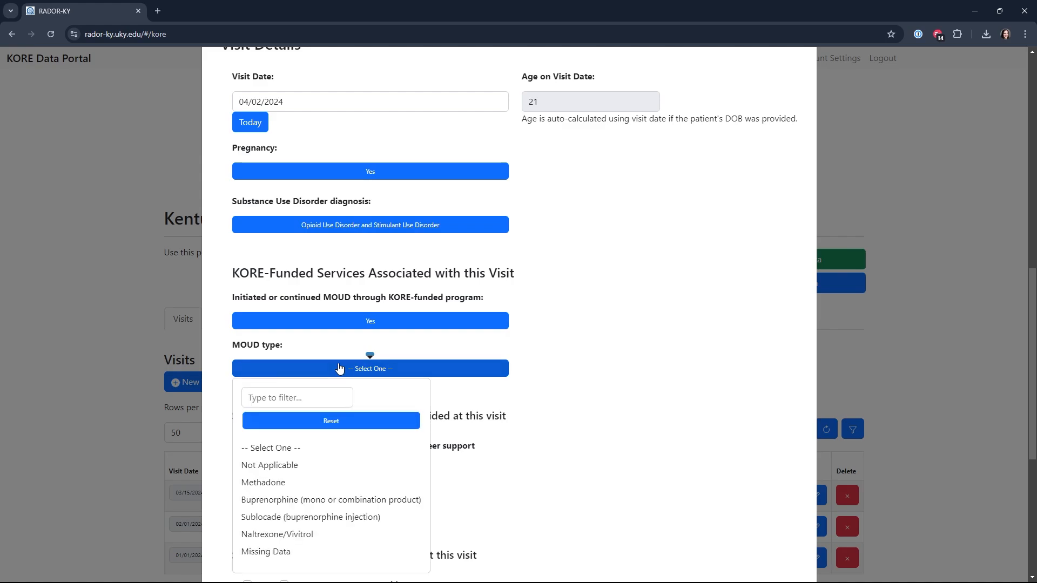
{"action": "left_click", "coordinate": [568, 362]}
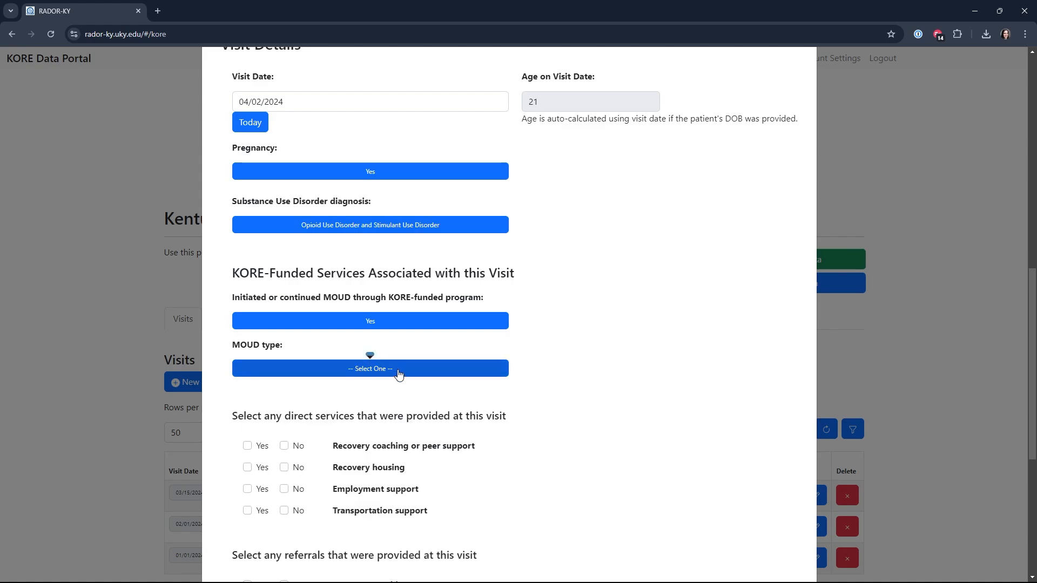
{"action": "left_click", "coordinate": [354, 369]}
{"action": "left_click", "coordinate": [294, 552]}
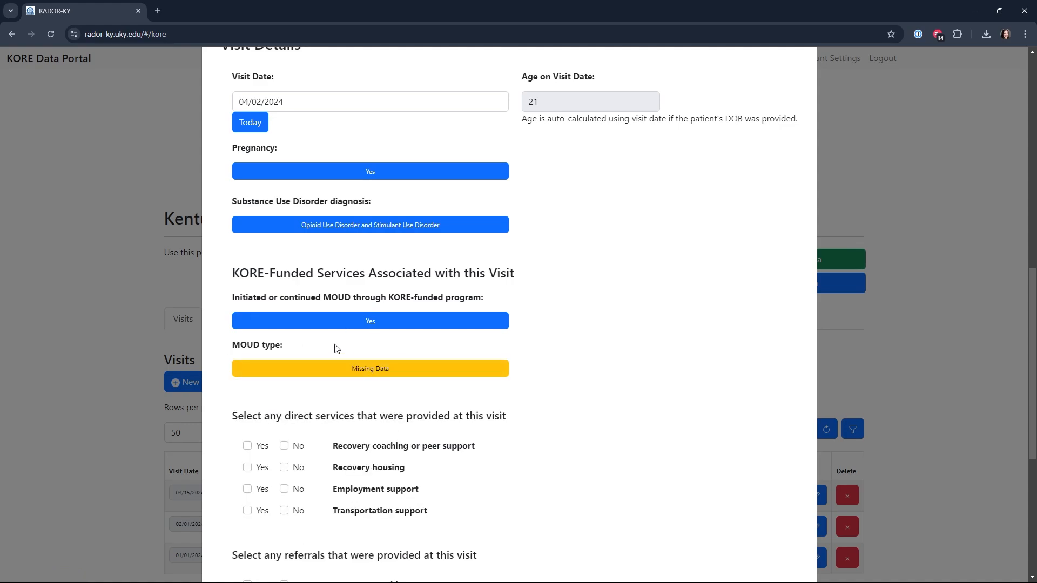
For direct services, mark recovery coaching or peer support and employment support Yes, and recovery housing and transportation support No
{"action": "scroll", "coordinate": [415, 479], "scroll_direction": "down", "scroll_amount": 3}
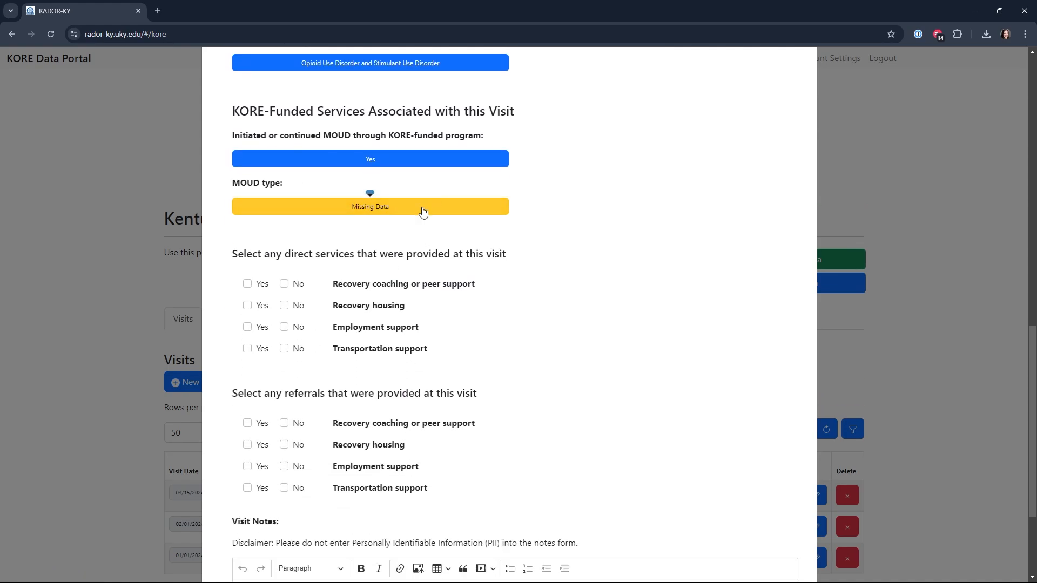
{"action": "scroll", "coordinate": [353, 332], "scroll_direction": "down", "scroll_amount": 3}
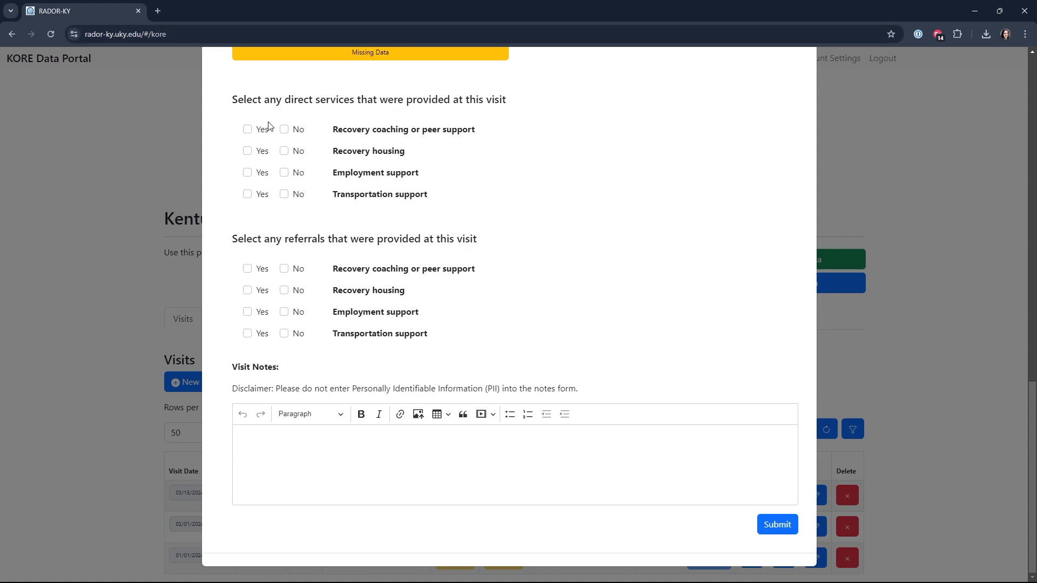
{"action": "left_click", "coordinate": [248, 130]}
{"action": "left_click", "coordinate": [248, 173]}
{"action": "left_click", "coordinate": [284, 152]}
{"action": "left_click", "coordinate": [284, 195]}
For referrals, mark recovery housing and transportation support Yes, and recovery coaching or peer support and employment support No
{"action": "left_click", "coordinate": [284, 269]}
{"action": "left_click", "coordinate": [247, 291]}
{"action": "left_click", "coordinate": [284, 312]}
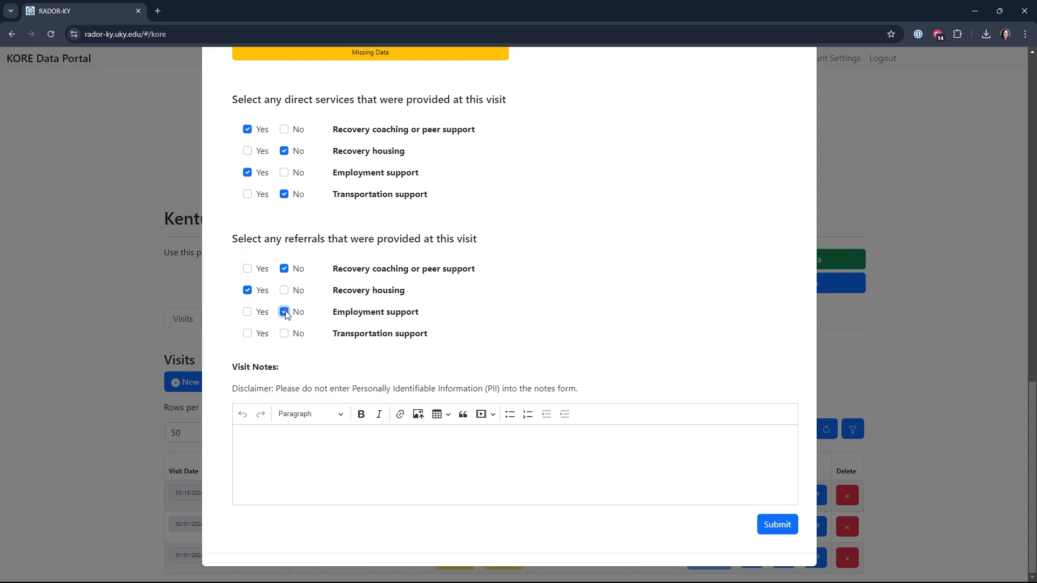
{"action": "left_click", "coordinate": [248, 333]}
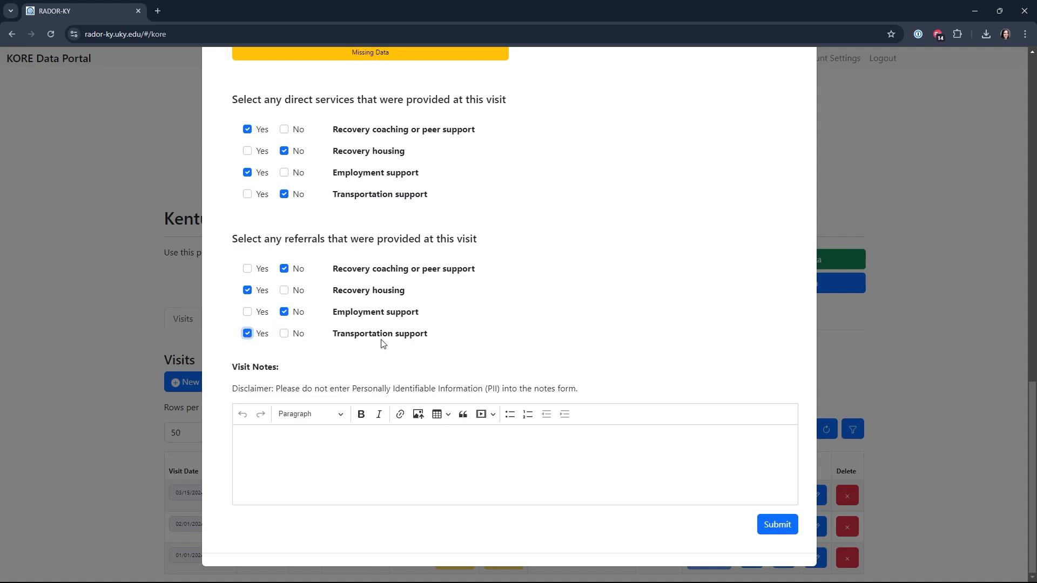
Enter the visit note "Regular appointment today." and submit the new visit
{"action": "left_click", "coordinate": [615, 486]}
{"action": "type", "text": "Regular appointment"}
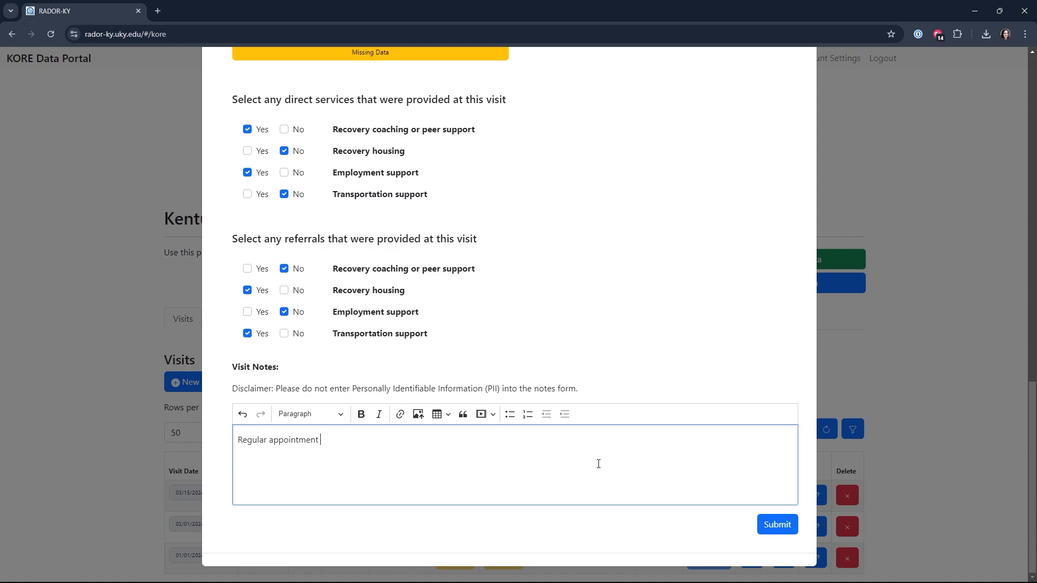
{"action": "type", "text": " today."}
{"action": "left_click", "coordinate": [774, 528]}
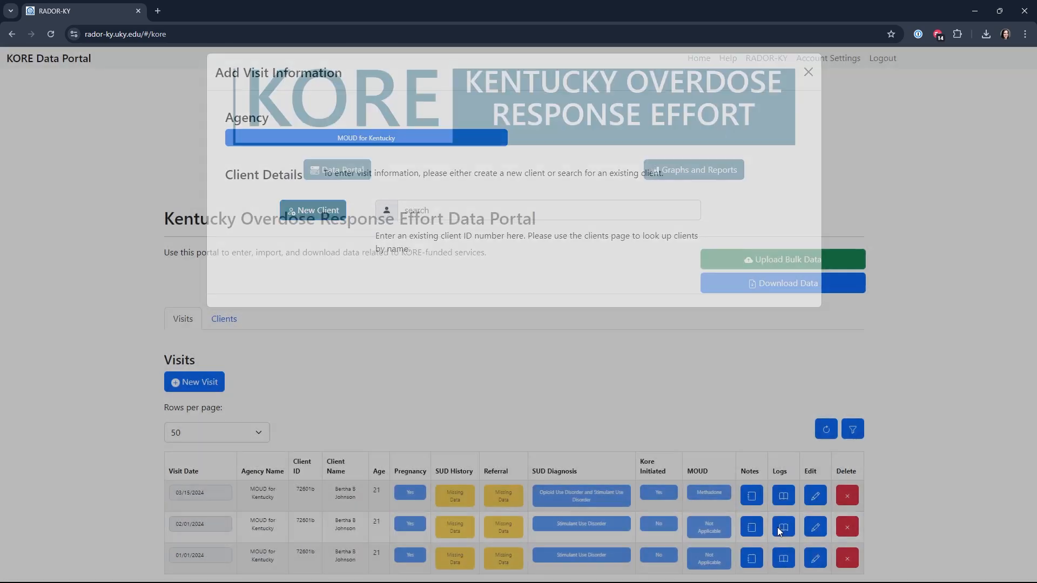
Review the notes of the 04/02/2024 visit together with the client's earlier visit notes, and close them
{"action": "scroll", "coordinate": [582, 404], "scroll_direction": "down", "scroll_amount": 1}
{"action": "scroll", "coordinate": [582, 404], "scroll_direction": "down", "scroll_amount": 1}
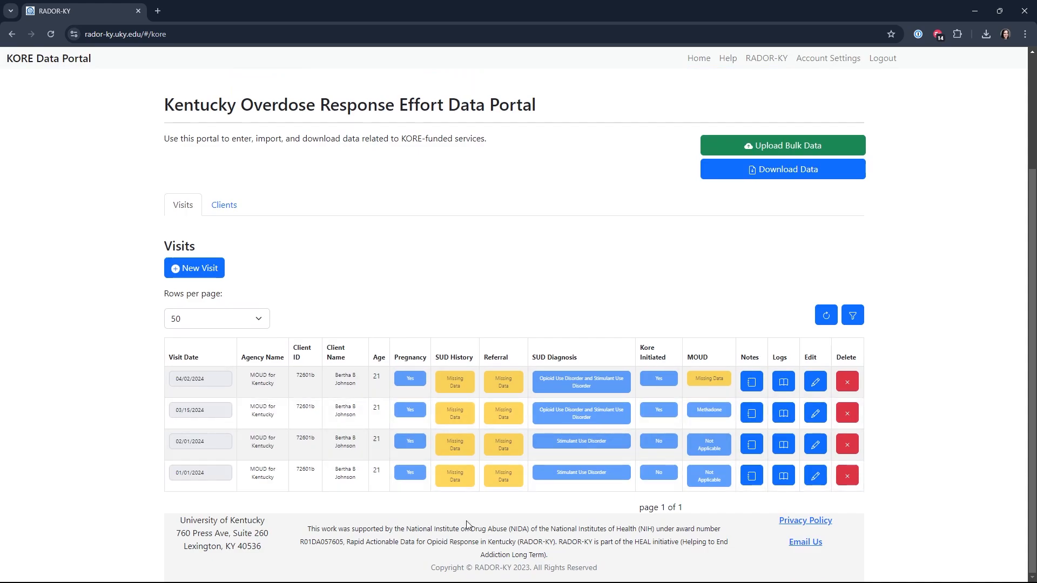
{"action": "left_click", "coordinate": [751, 380]}
{"action": "scroll", "coordinate": [382, 405], "scroll_direction": "down", "scroll_amount": 1}
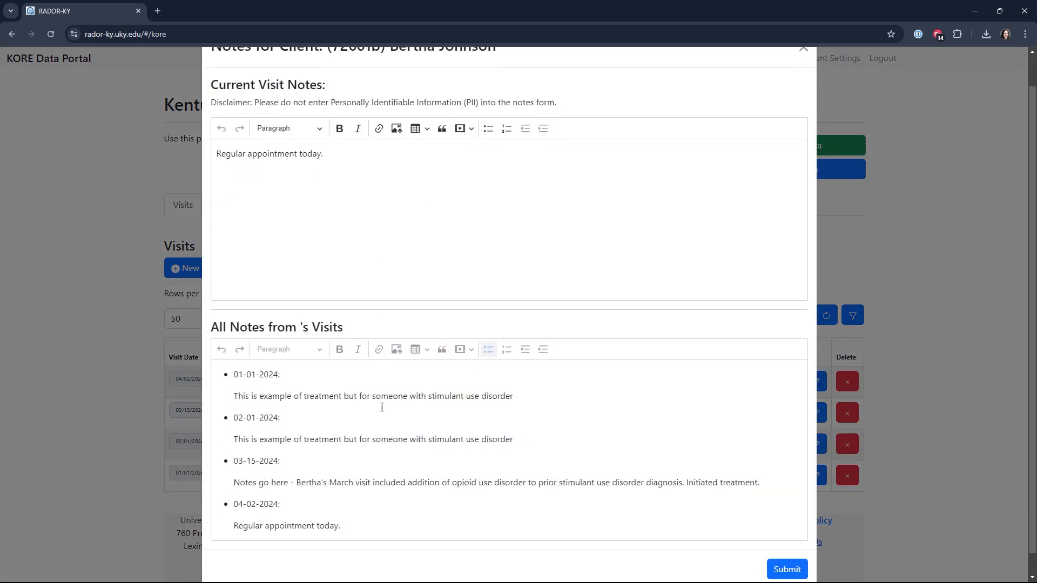
{"action": "scroll", "coordinate": [810, 73], "scroll_direction": "up", "scroll_amount": 1}
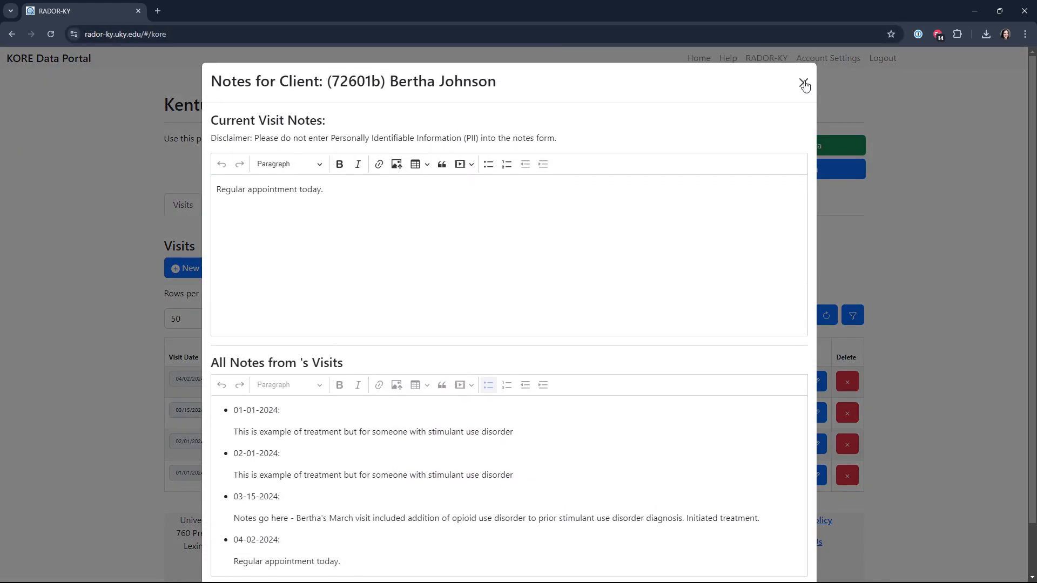
{"action": "left_click", "coordinate": [803, 82]}
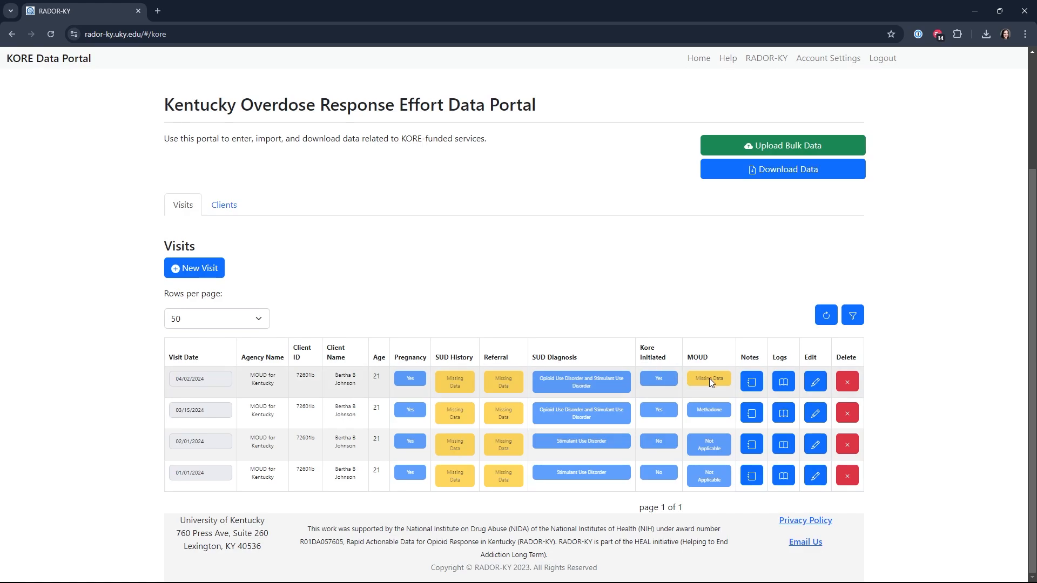
Edit the 04/02/2024 visit to set its MOUD type to Methadone, and submit the change
{"action": "left_click", "coordinate": [815, 381]}
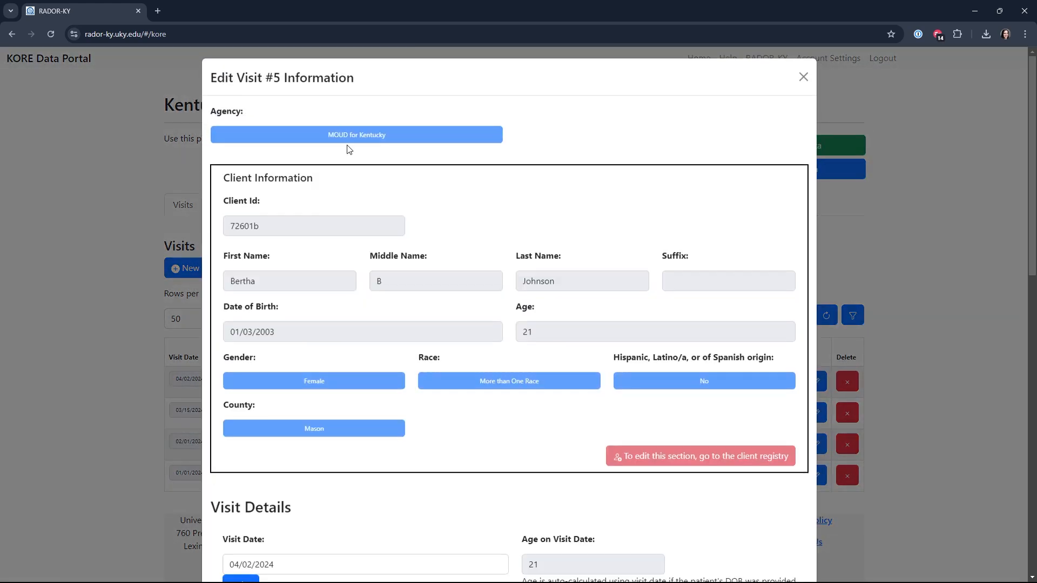
{"action": "scroll", "coordinate": [422, 274], "scroll_direction": "down", "scroll_amount": 6}
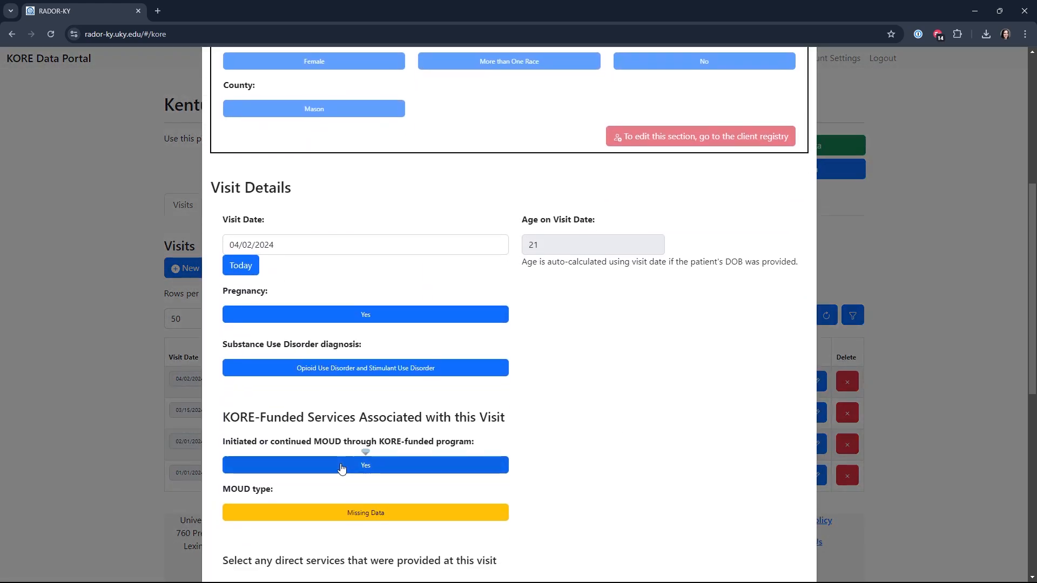
{"action": "left_click", "coordinate": [360, 505]}
{"action": "left_click", "coordinate": [278, 417]}
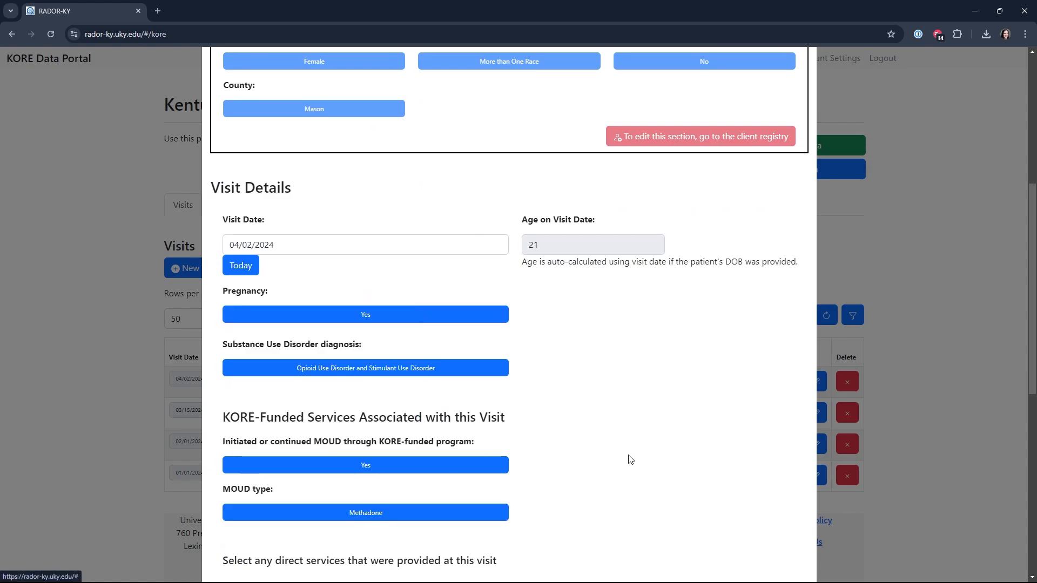
{"action": "scroll", "coordinate": [629, 457], "scroll_direction": "down", "scroll_amount": 5}
{"action": "scroll", "coordinate": [642, 462], "scroll_direction": "down", "scroll_amount": 4}
{"action": "left_click", "coordinate": [782, 535]}
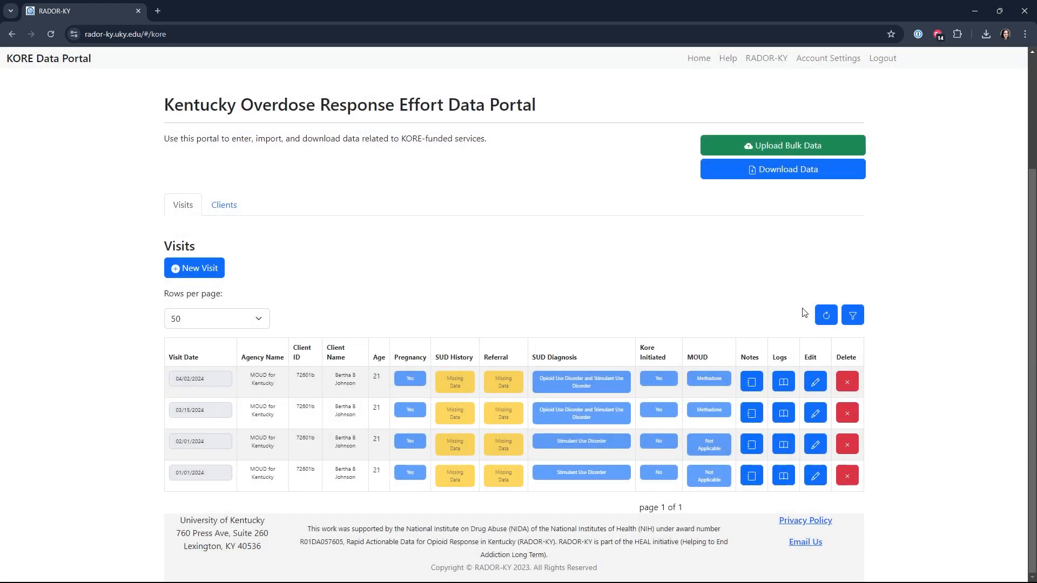
Examine the MOUD entries in the change log of the 04/02/2024 visit, and close the log
{"action": "left_click", "coordinate": [783, 381]}
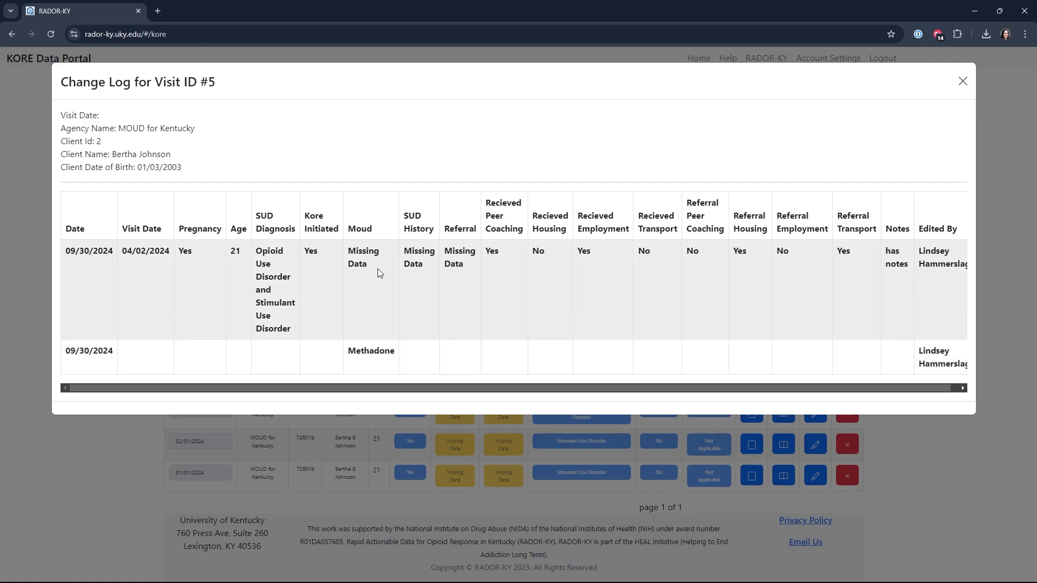
{"action": "left_click_drag", "start_coordinate": [380, 352], "coordinate": [347, 352]}
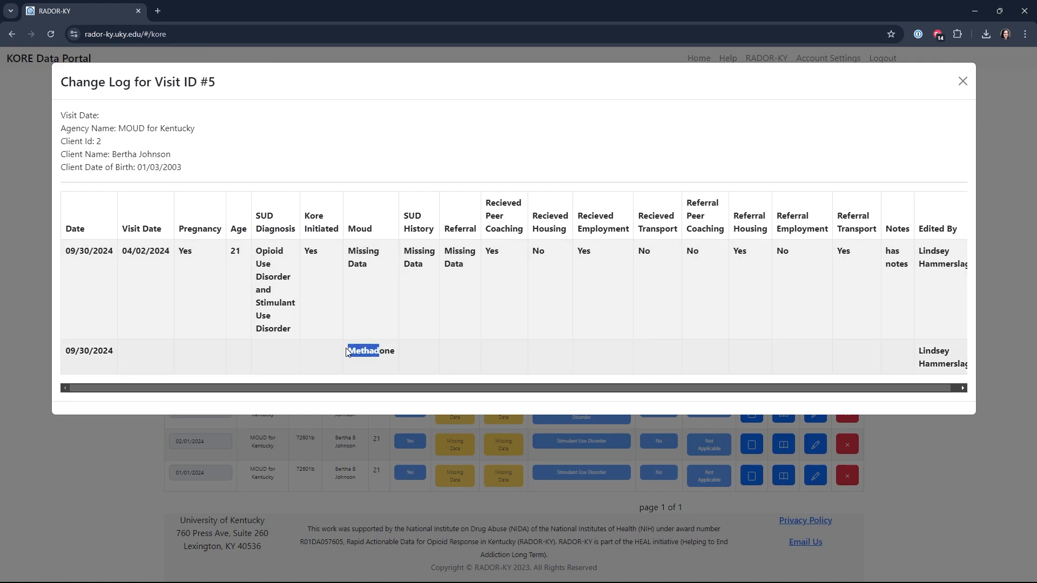
{"action": "left_click", "coordinate": [364, 253]}
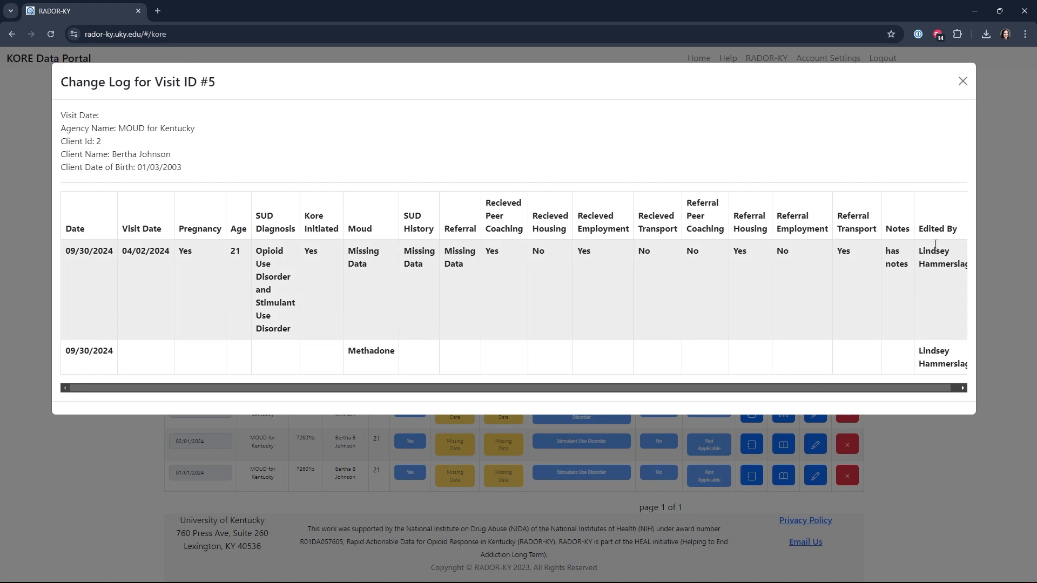
{"action": "left_click", "coordinate": [962, 82]}
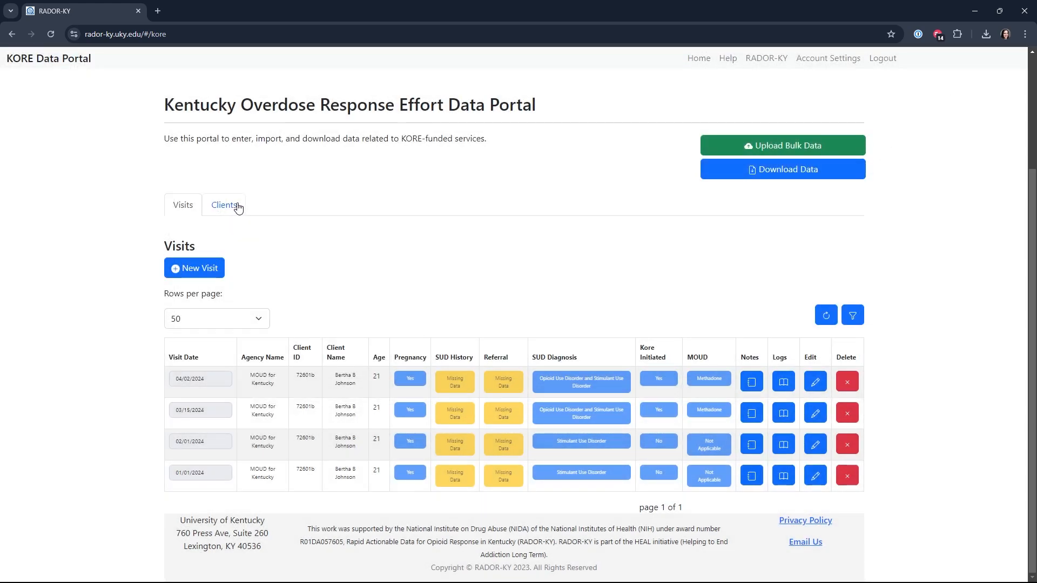
Edit the client's record to set the county to Breckinridge, submit the edit, and close the form
{"action": "left_click", "coordinate": [238, 208]}
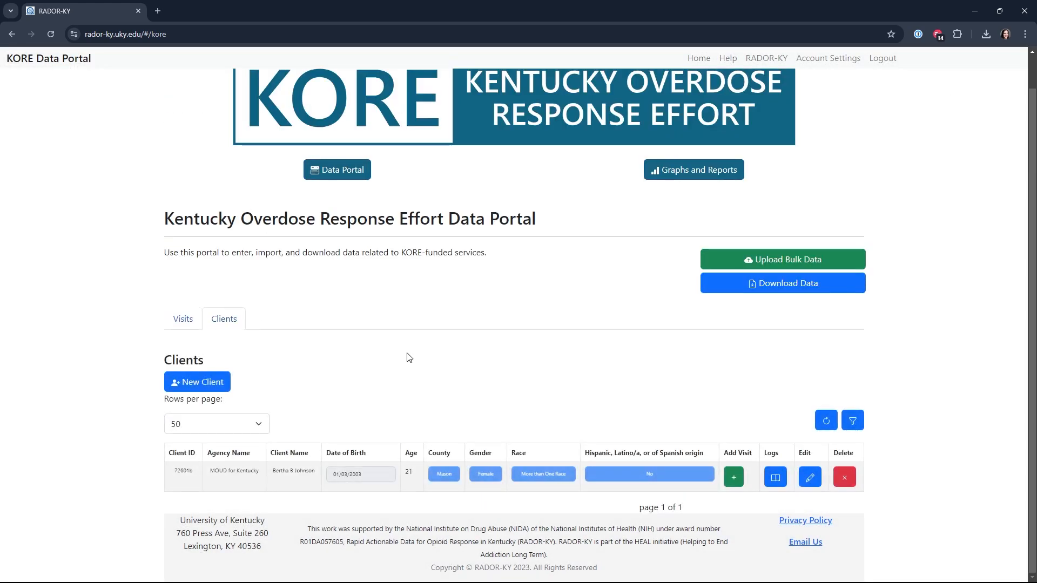
{"action": "left_click", "coordinate": [812, 476]}
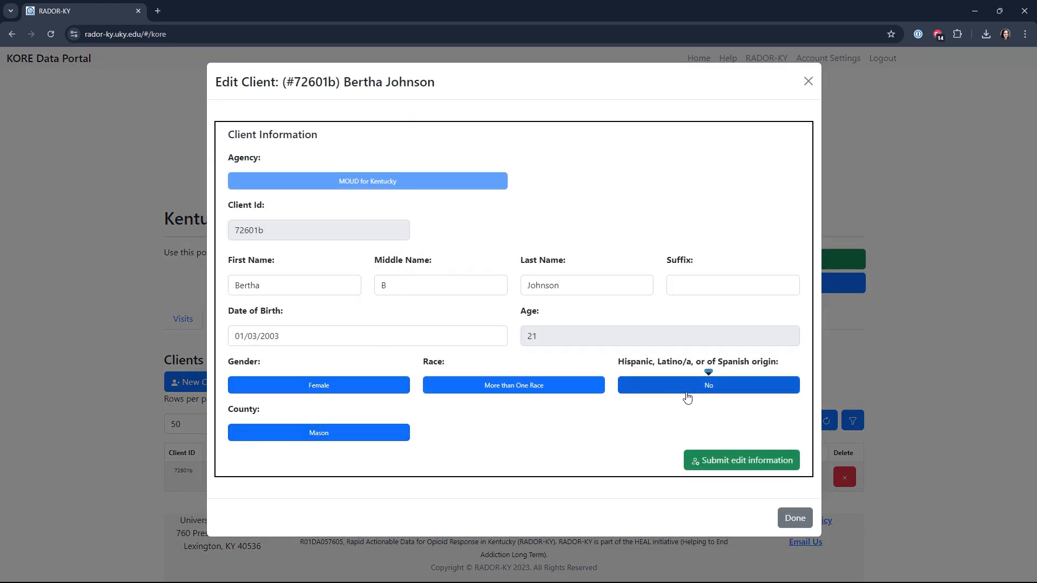
{"action": "left_click", "coordinate": [376, 438]}
{"action": "scroll", "coordinate": [280, 372], "scroll_direction": "down", "scroll_amount": 2}
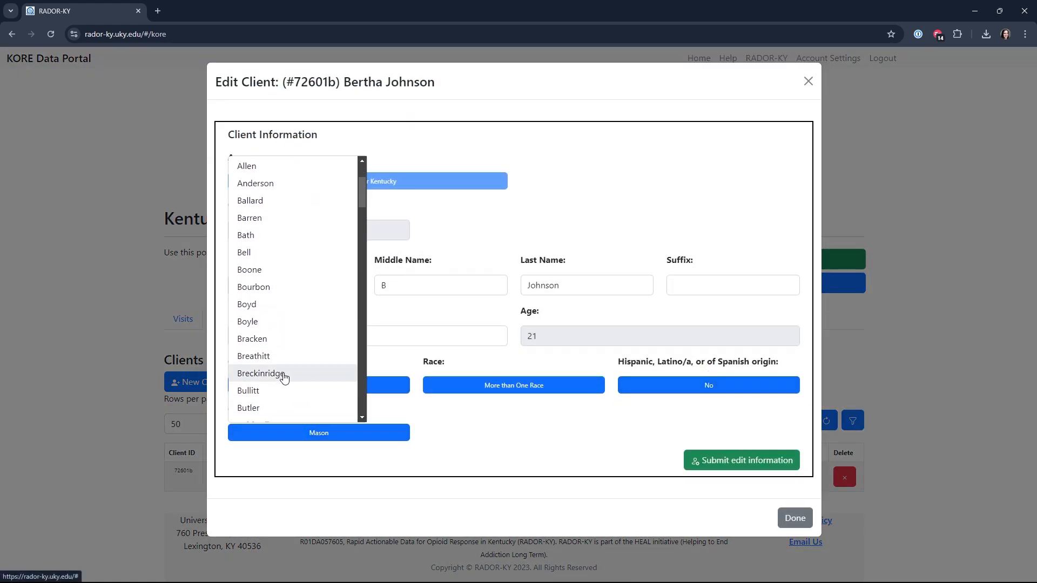
{"action": "left_click", "coordinate": [276, 374]}
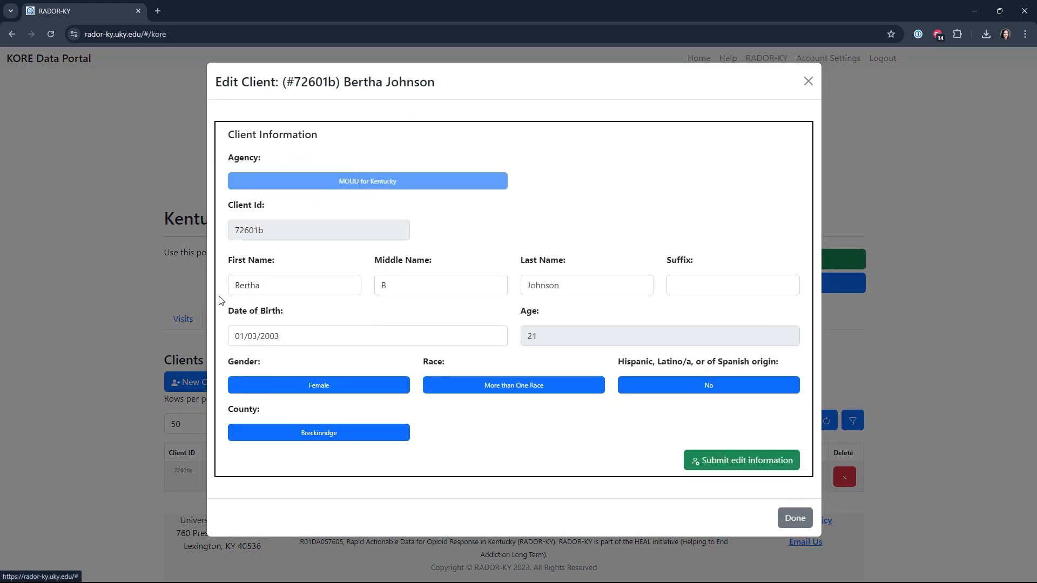
{"action": "left_click", "coordinate": [727, 463]}
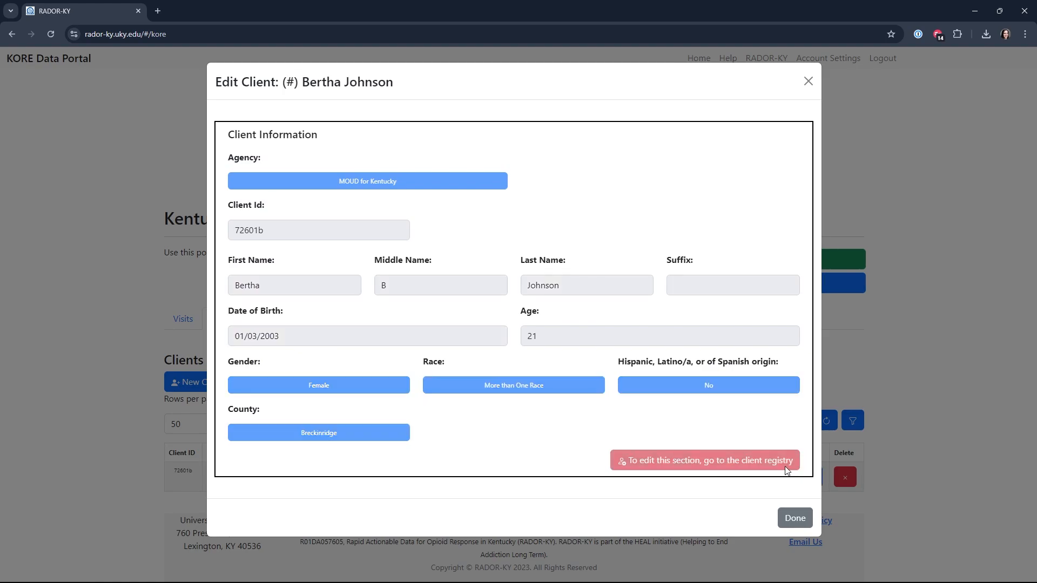
{"action": "left_click", "coordinate": [795, 518]}
Examine the race and county entries in the client's change log, and close the log
{"action": "left_click", "coordinate": [776, 477]}
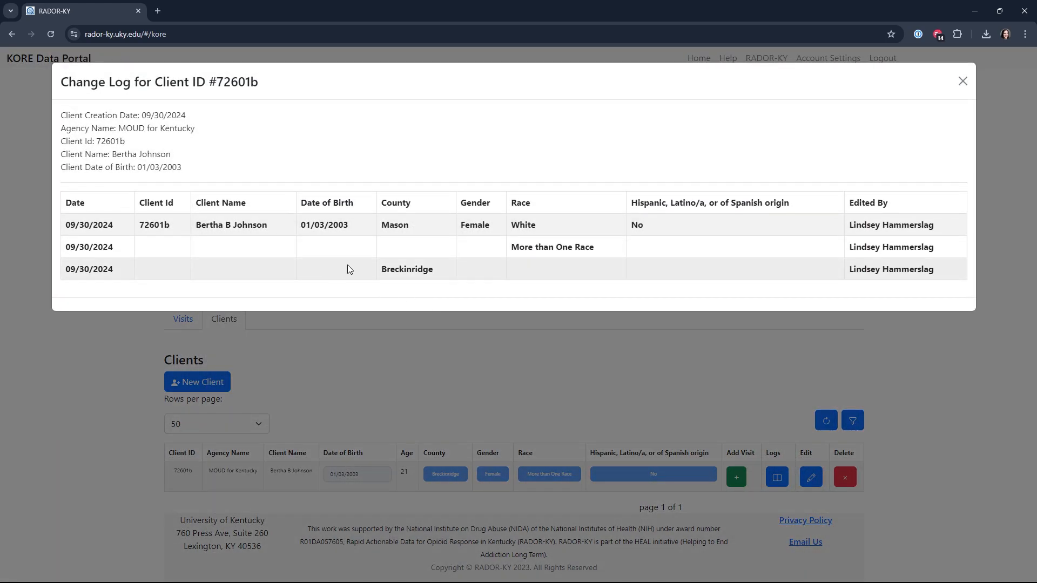
{"action": "left_click_drag", "start_coordinate": [510, 247], "coordinate": [594, 247]}
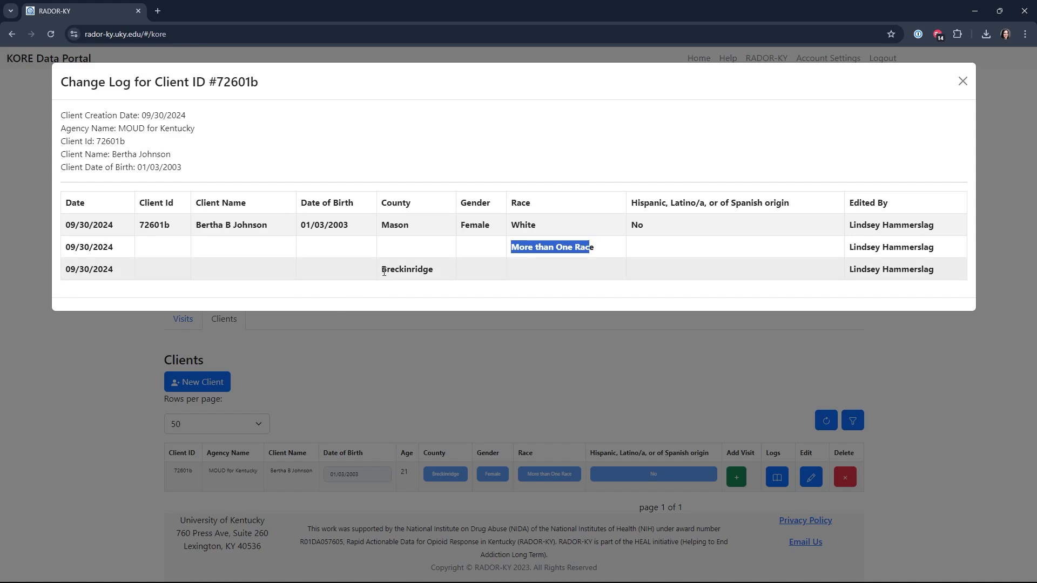
{"action": "left_click_drag", "start_coordinate": [381, 269], "coordinate": [443, 276]}
{"action": "left_click", "coordinate": [433, 283]}
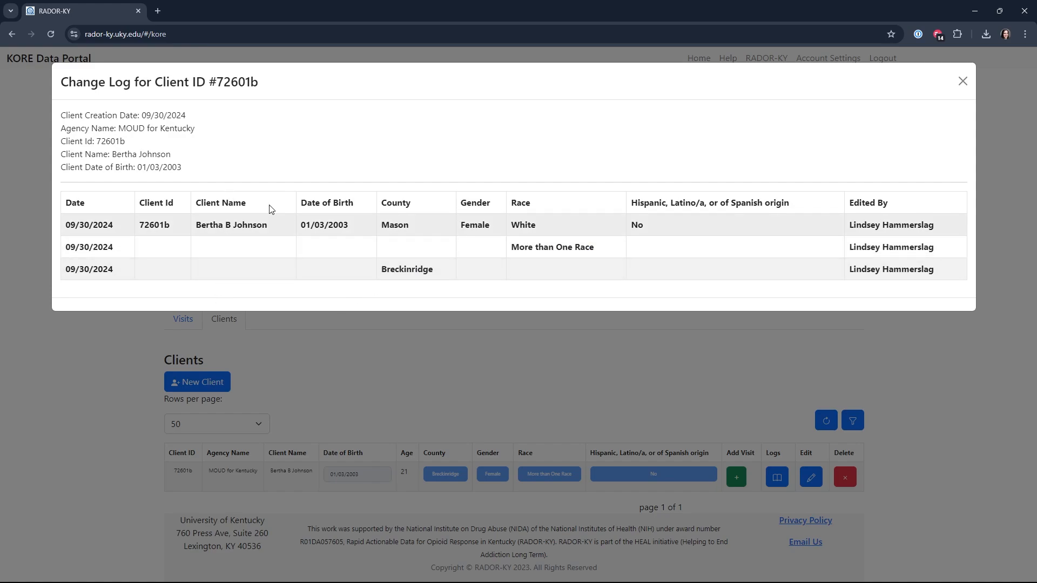
{"action": "left_click", "coordinate": [962, 81]}
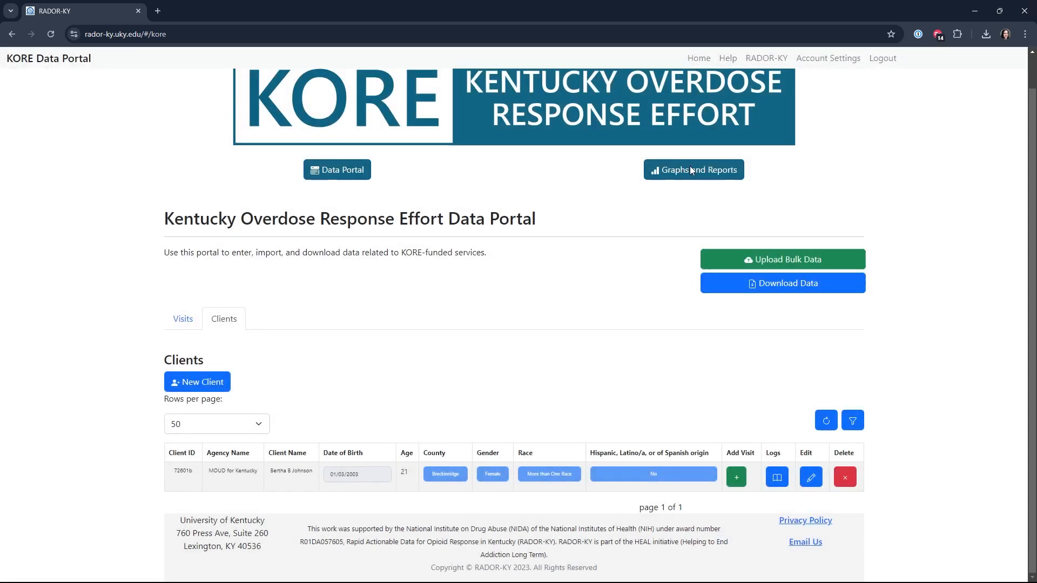
Start a new visit under the agency MOUD for Kentucky for a new client with a randomly generated ID
{"action": "left_click", "coordinate": [194, 319]}
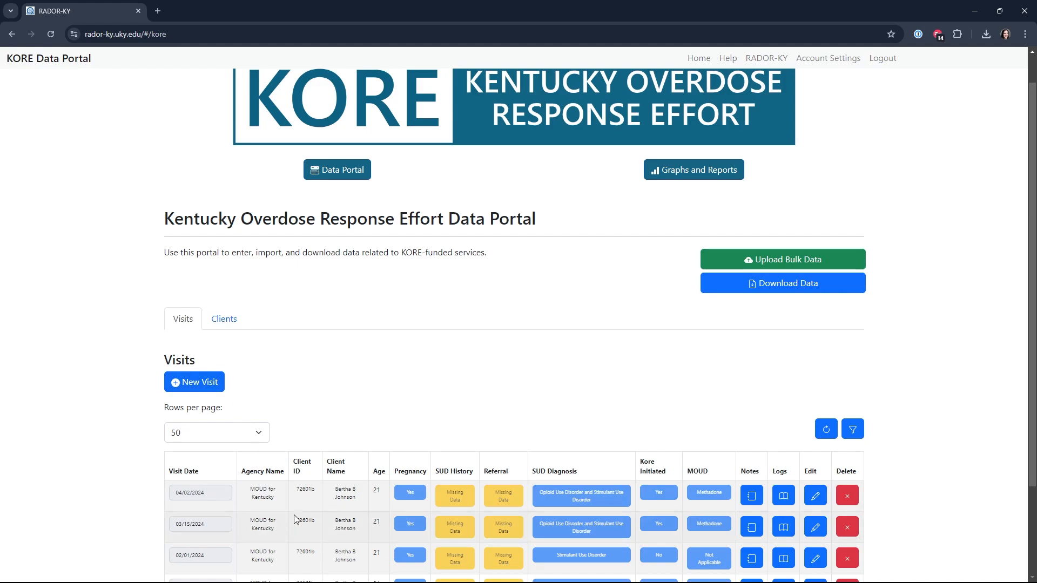
{"action": "left_click", "coordinate": [210, 386]}
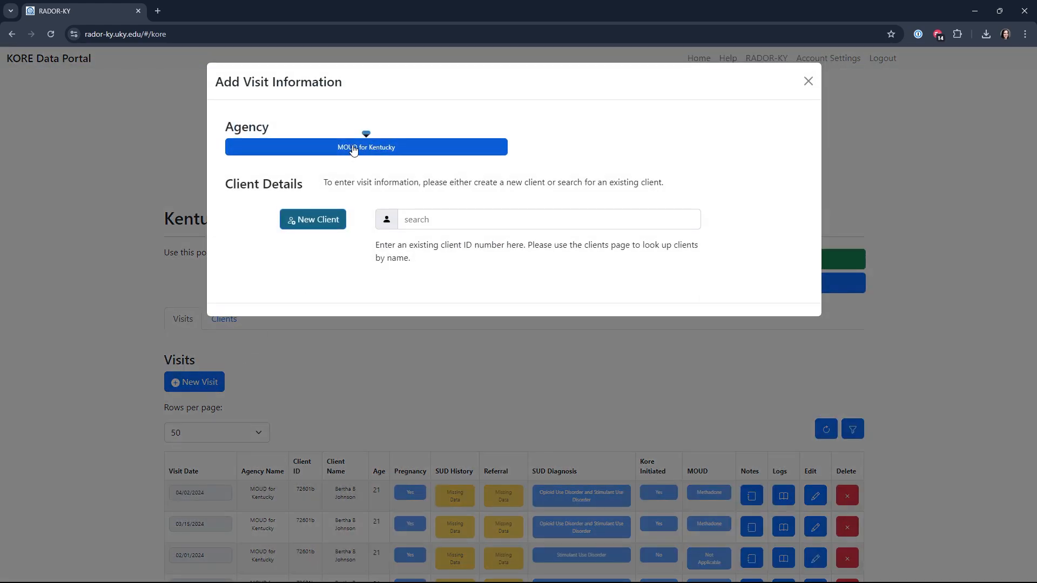
{"action": "left_click", "coordinate": [396, 152]}
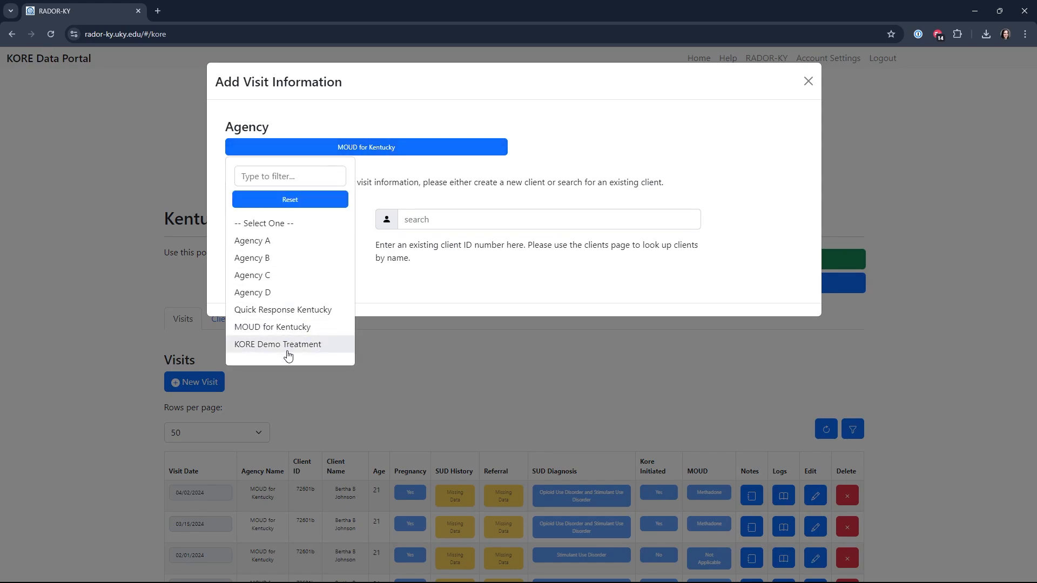
{"action": "left_click", "coordinate": [290, 326]}
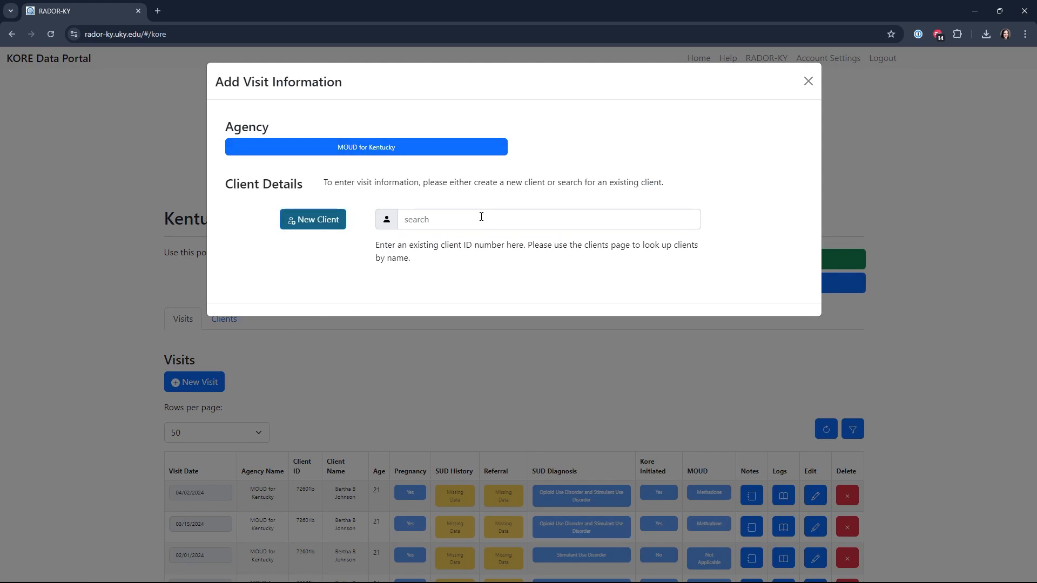
{"action": "left_click", "coordinate": [326, 225]}
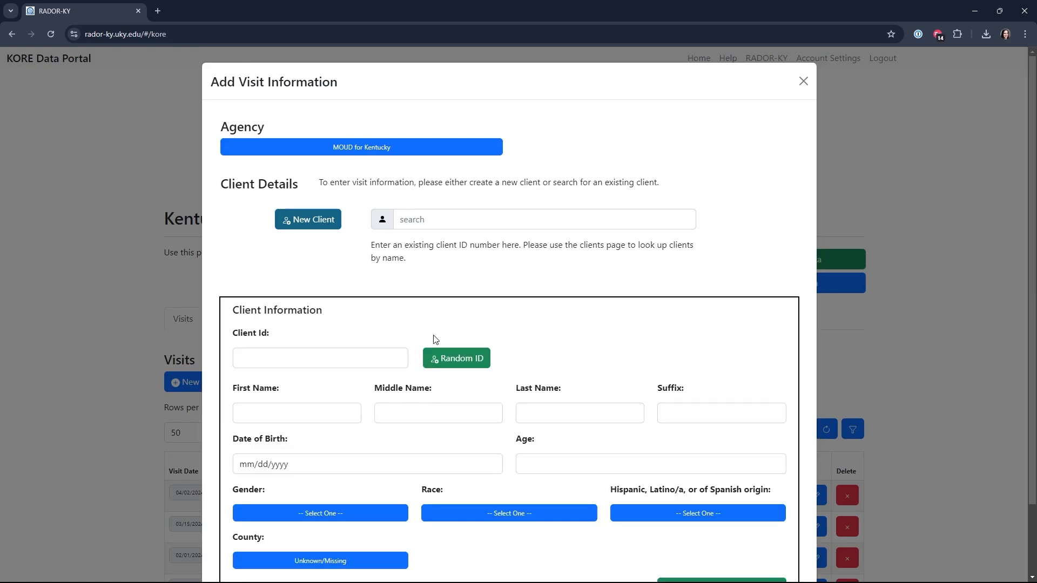
{"action": "scroll", "coordinate": [417, 336], "scroll_direction": "down", "scroll_amount": 1}
{"action": "scroll", "coordinate": [413, 330], "scroll_direction": "down", "scroll_amount": 1}
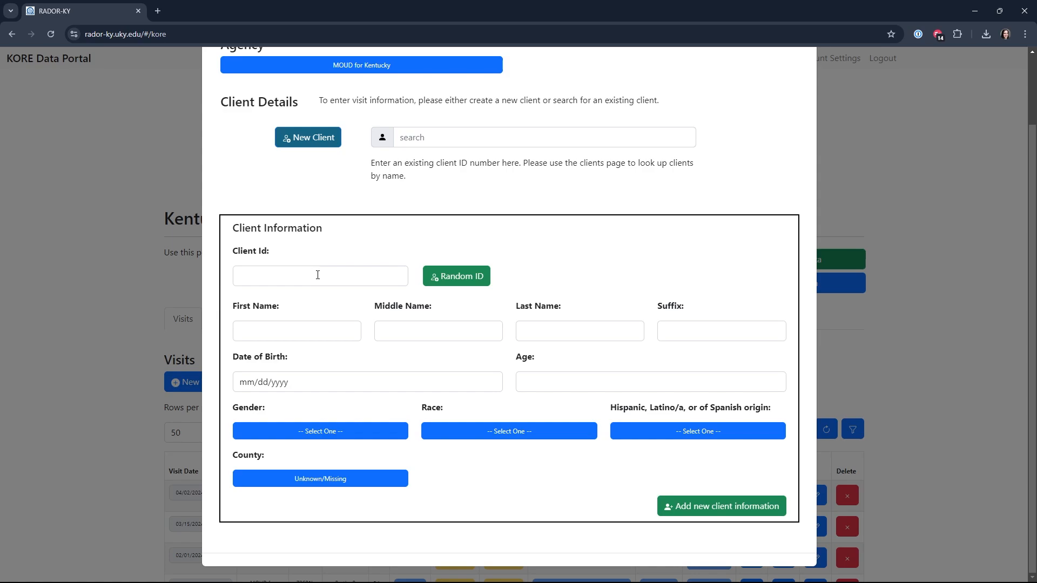
{"action": "left_click", "coordinate": [464, 284]}
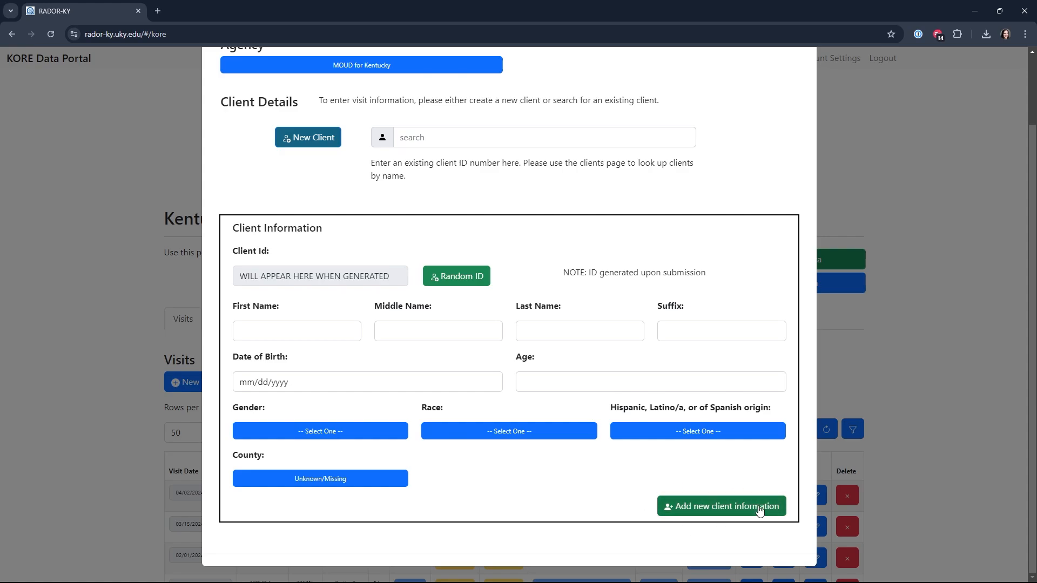
Enter the new client's first name, last name and date of birth, leaving the middle name and suffix empty
{"action": "left_click", "coordinate": [321, 333]}
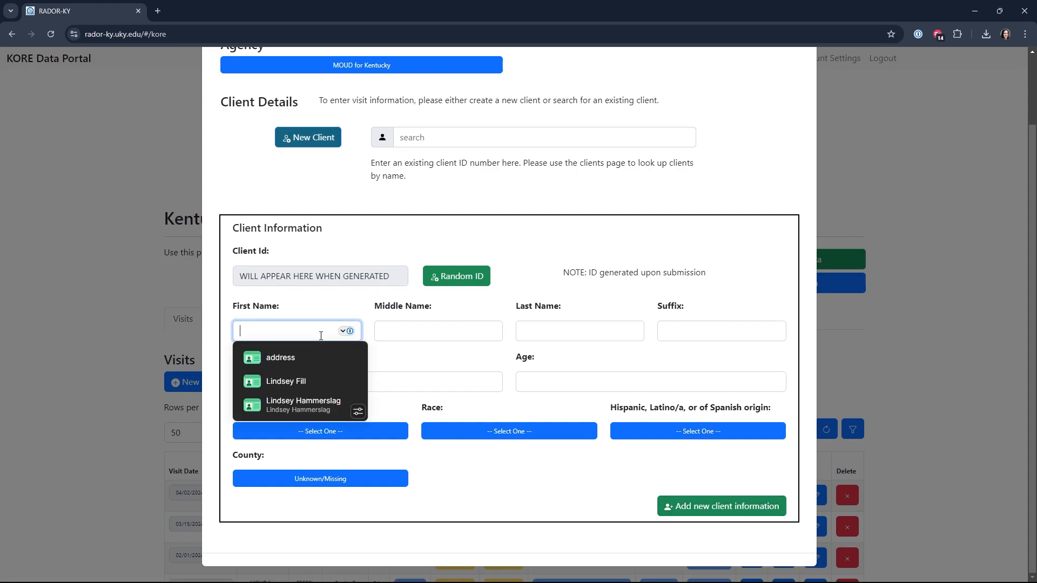
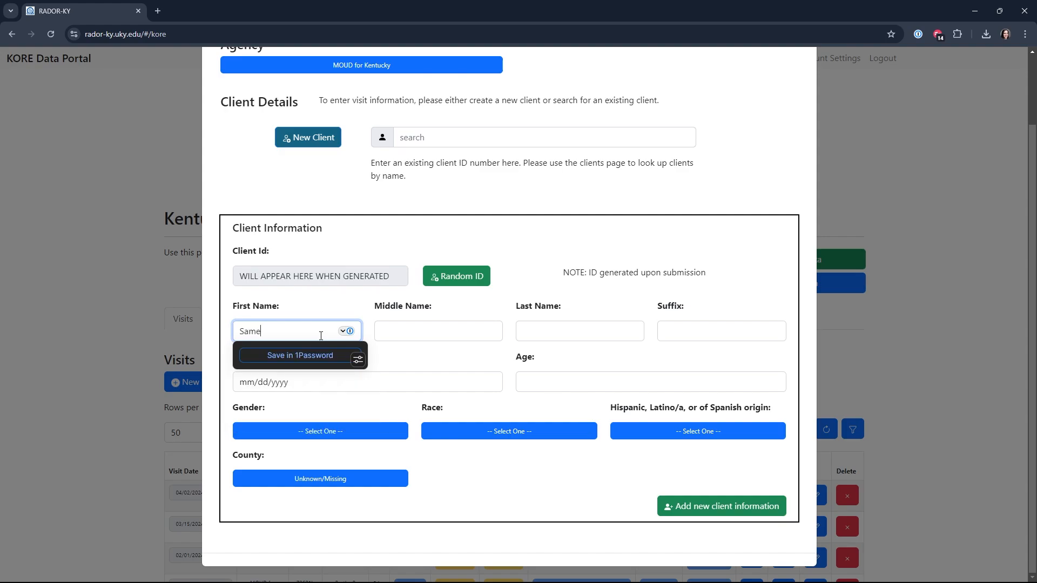
{"action": "key", "text": "Tab"}
{"action": "key", "text": "Tab"}
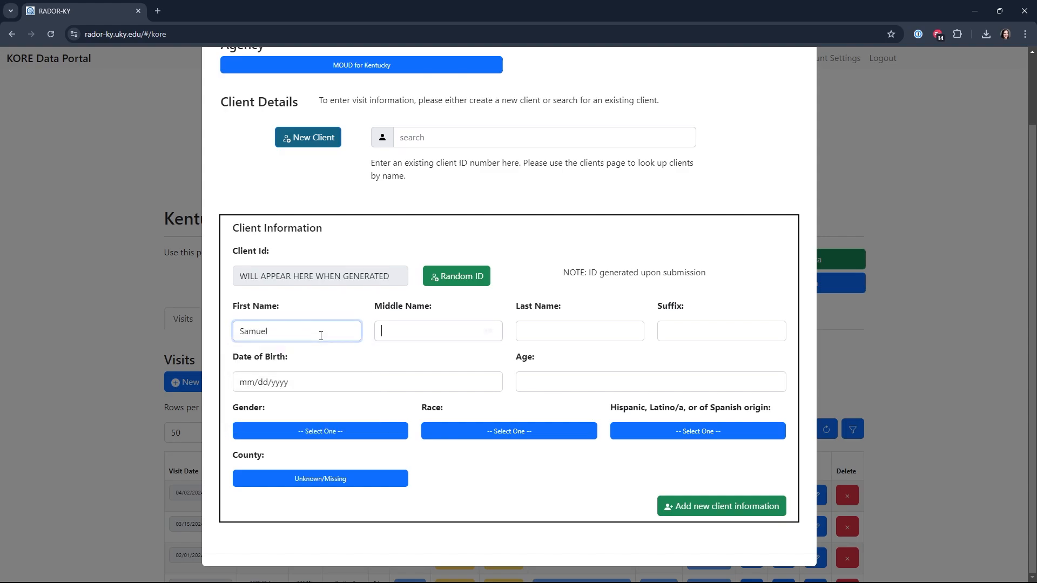
{"action": "key", "text": "Tab"}
{"action": "key", "text": "Tab"}
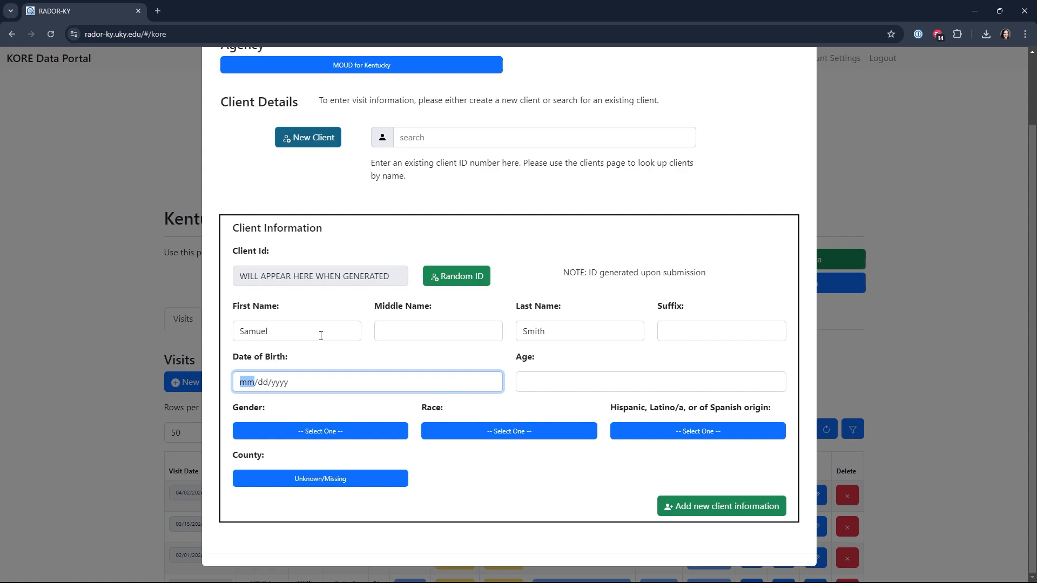
{"action": "type", "text": "04/07/000"}
{"action": "type", "text": "1"}
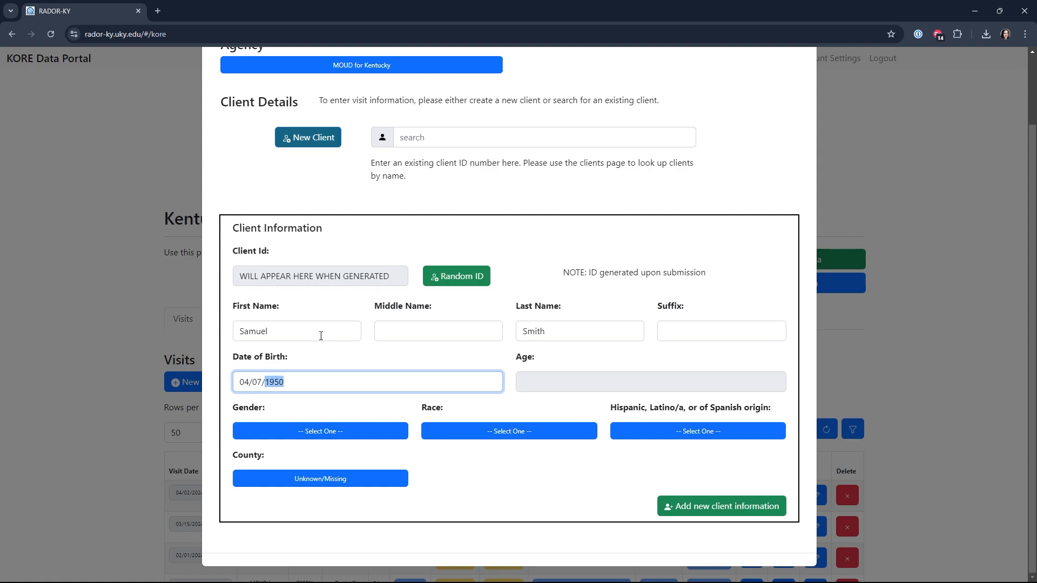
{"action": "key", "text": "Tab"}
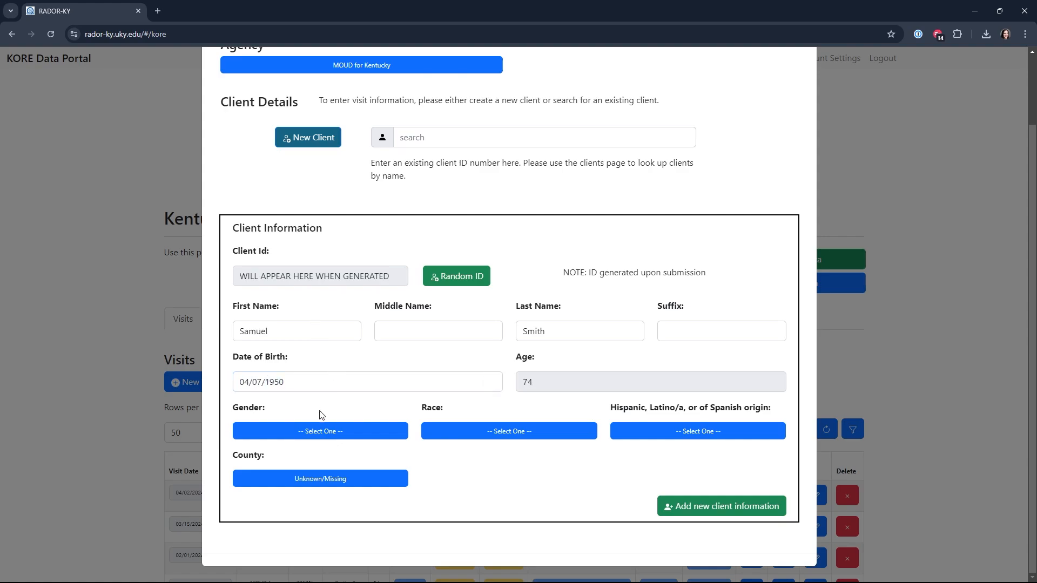
Set the new client's gender to Male, race to American Indian, and Hispanic, Latino/a, or Spanish origin to No
{"action": "left_click", "coordinate": [327, 429]}
{"action": "left_click", "coordinate": [268, 297]}
{"action": "left_click", "coordinate": [450, 430]}
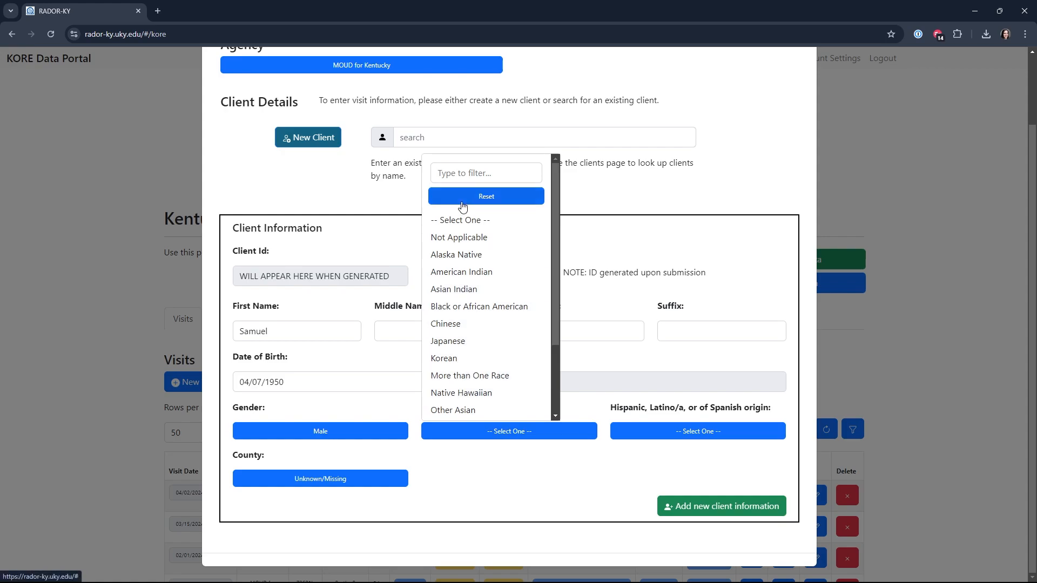
{"action": "scroll", "coordinate": [475, 232], "scroll_direction": "down", "scroll_amount": 1}
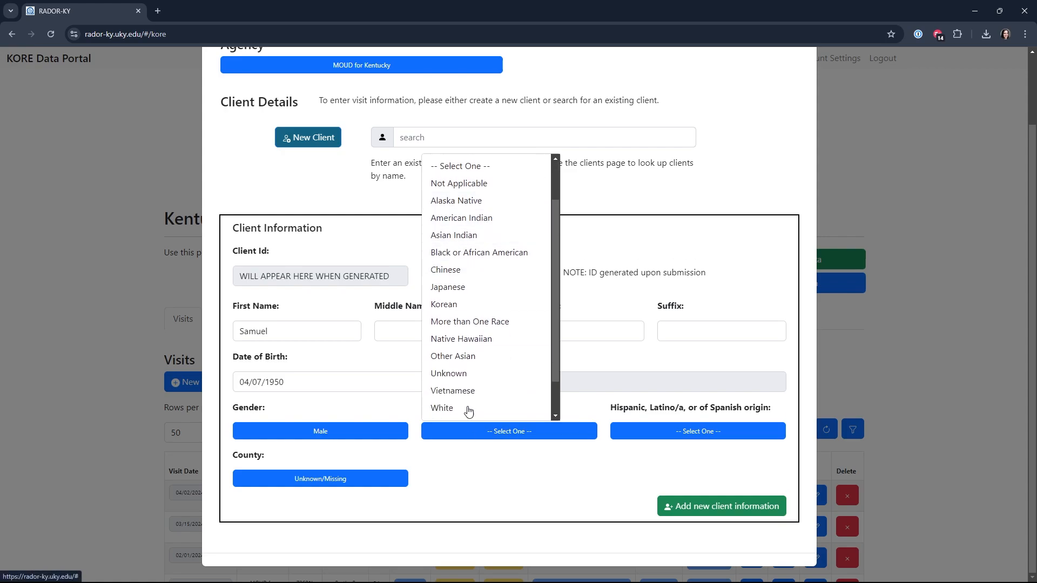
{"action": "left_click", "coordinate": [472, 217]}
{"action": "left_click", "coordinate": [658, 435]}
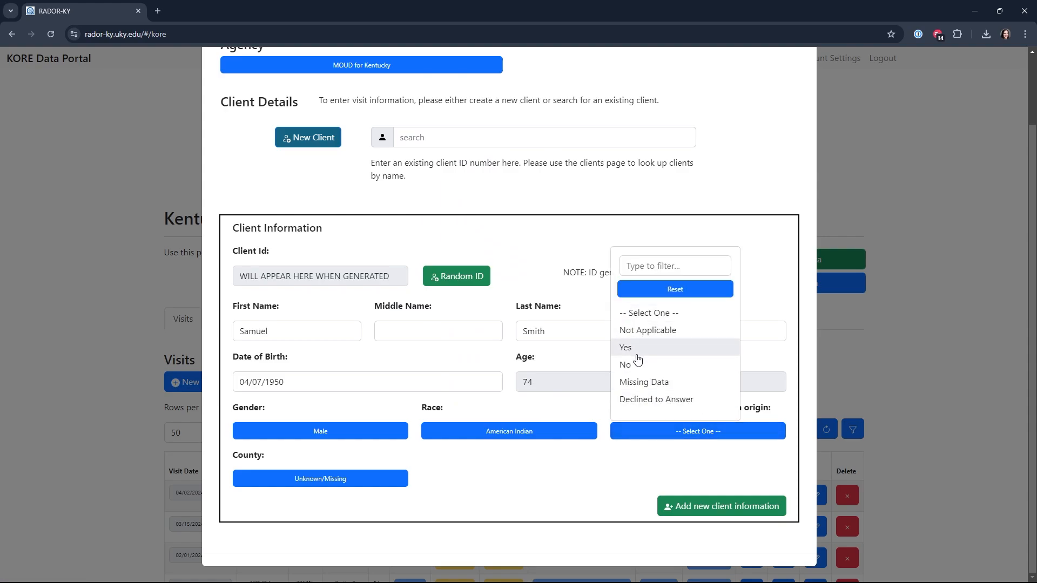
{"action": "left_click", "coordinate": [629, 365]}
Set the new client's county to Carroll and add the new client information
{"action": "left_click", "coordinate": [320, 478]}
{"action": "scroll", "coordinate": [254, 301], "scroll_direction": "down", "scroll_amount": 3}
{"action": "left_click", "coordinate": [296, 437]}
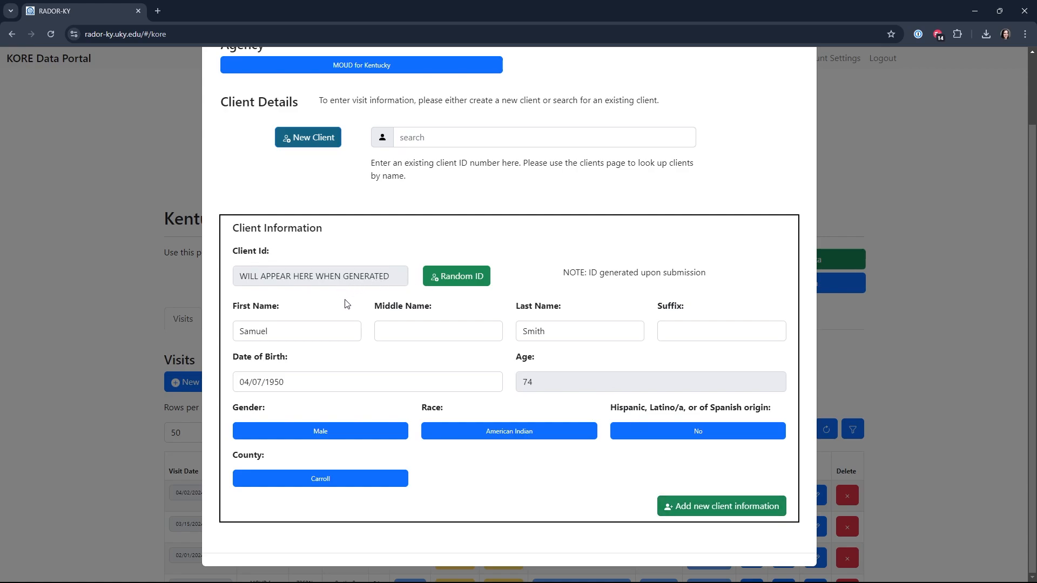
{"action": "left_click", "coordinate": [710, 508]}
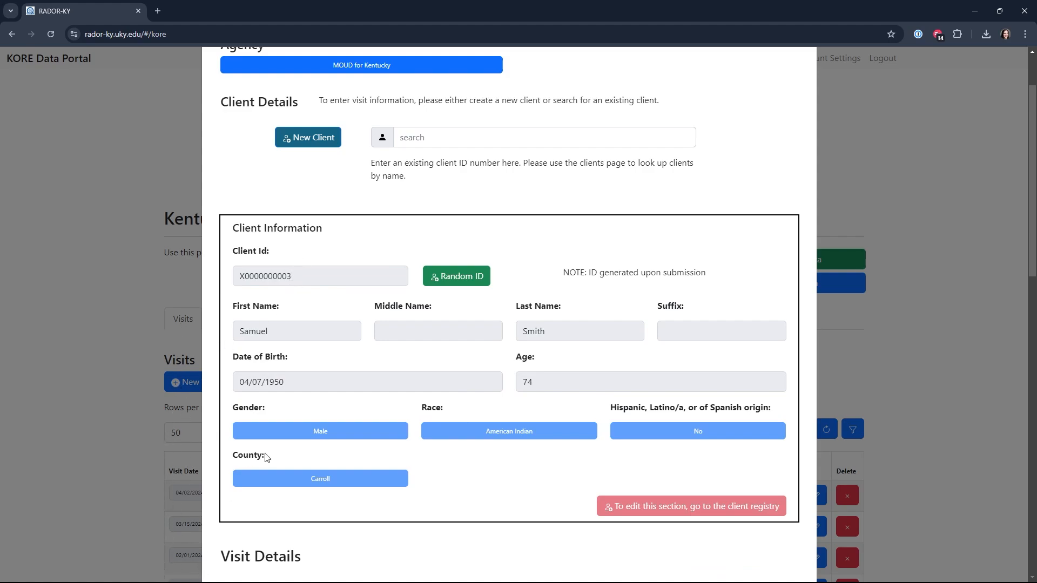
Set the visit date to today, 09/30/2024, and check the pregnancy options without changing the selection
{"action": "scroll", "coordinate": [266, 456], "scroll_direction": "down", "scroll_amount": 5}
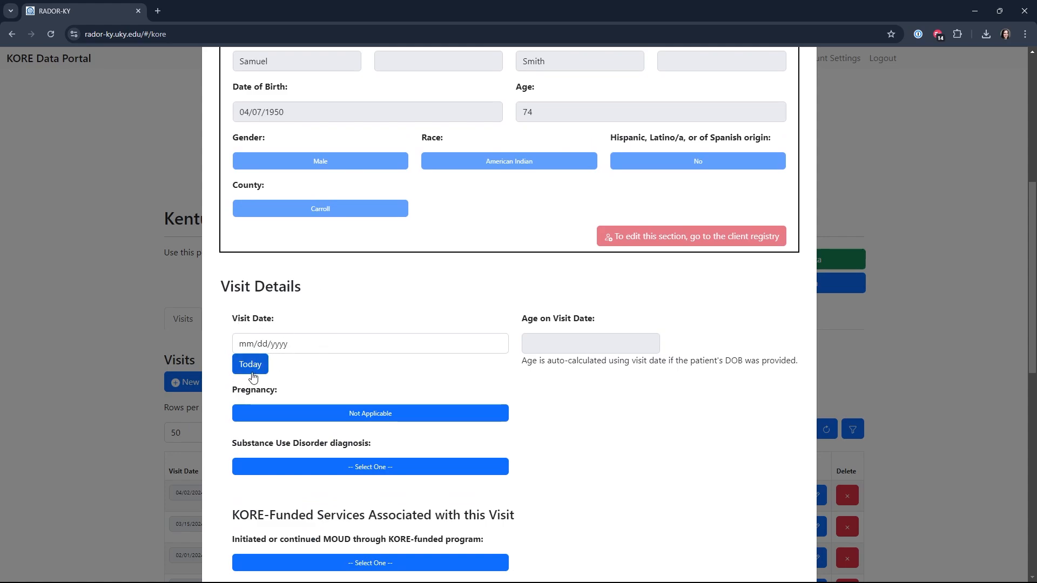
{"action": "left_click", "coordinate": [252, 373]}
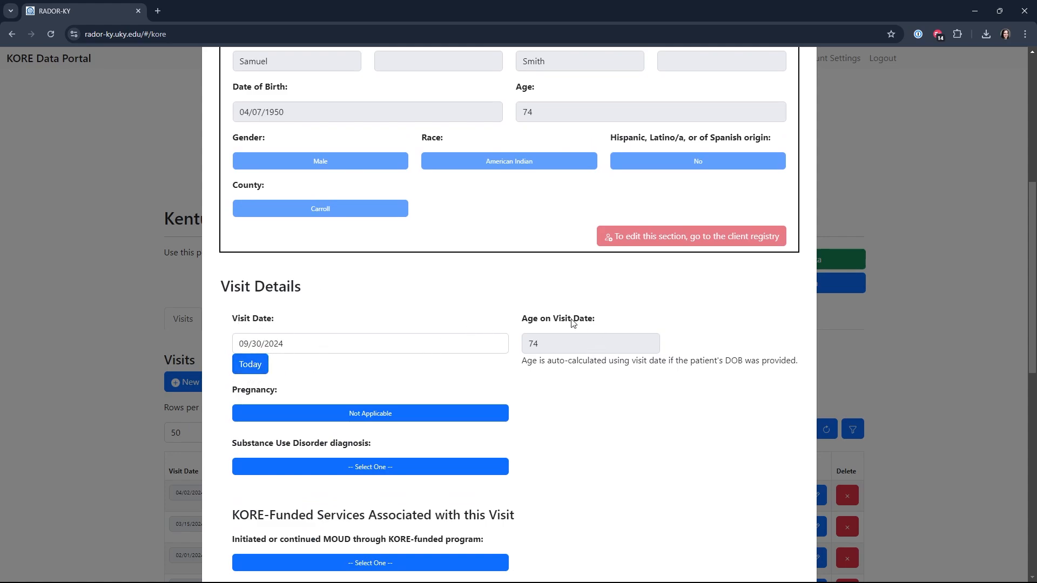
{"action": "left_click", "coordinate": [408, 414]}
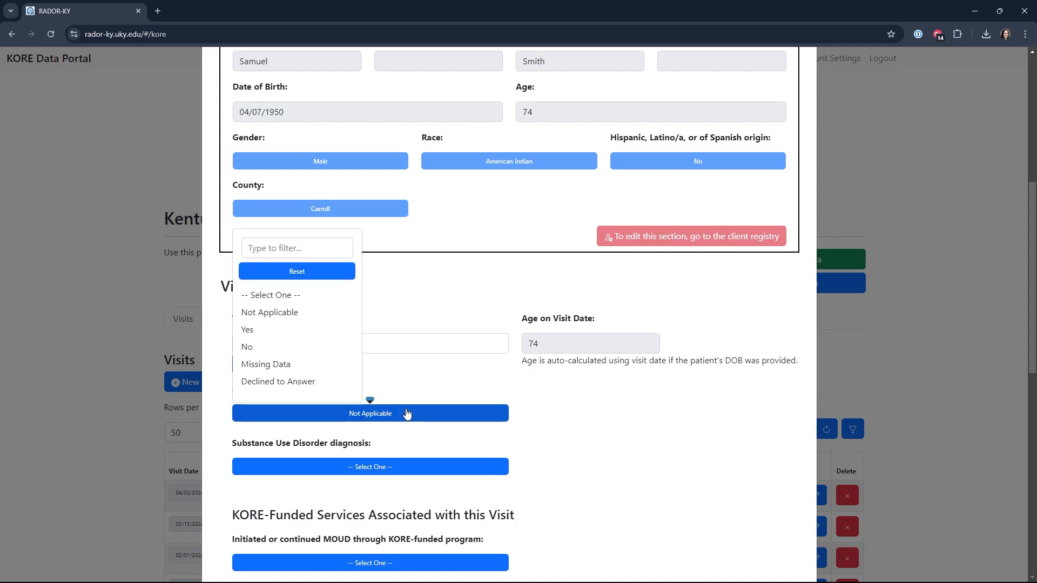
{"action": "left_click", "coordinate": [529, 425]}
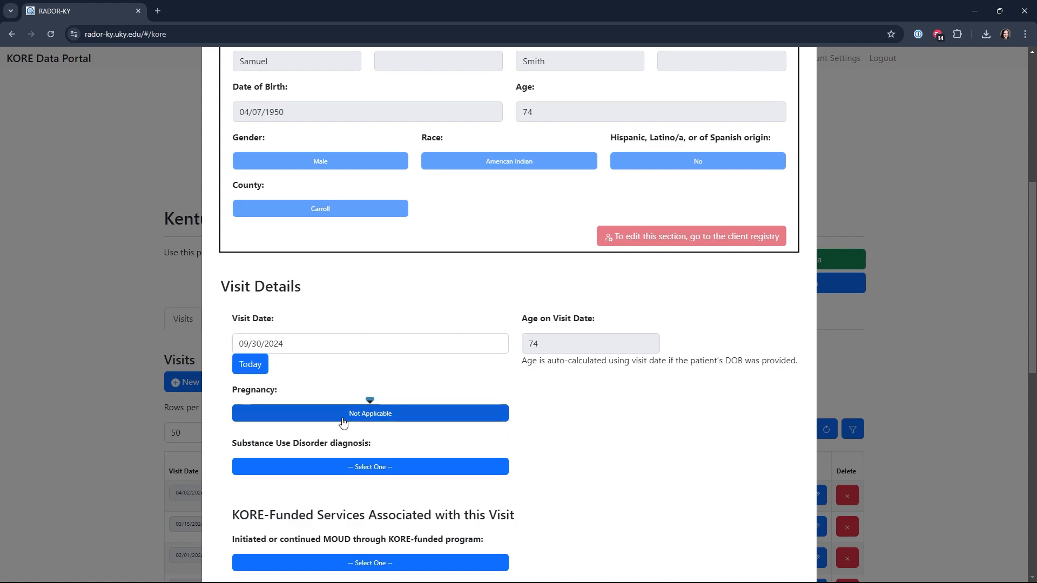
Try Yes as the visit's pregnancy status, and replace it with No
{"action": "left_click", "coordinate": [370, 411]}
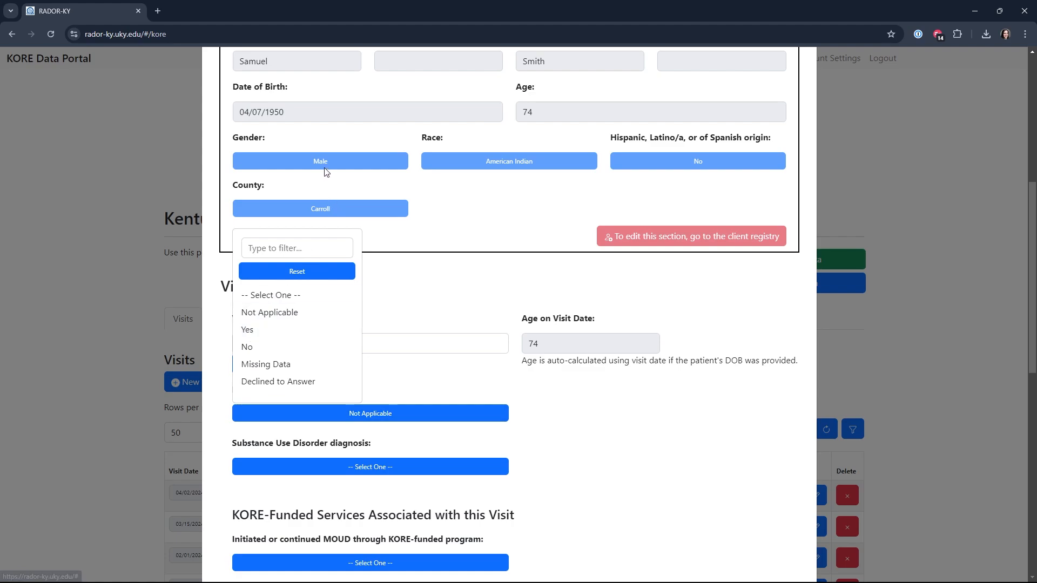
{"action": "left_click", "coordinate": [266, 334]}
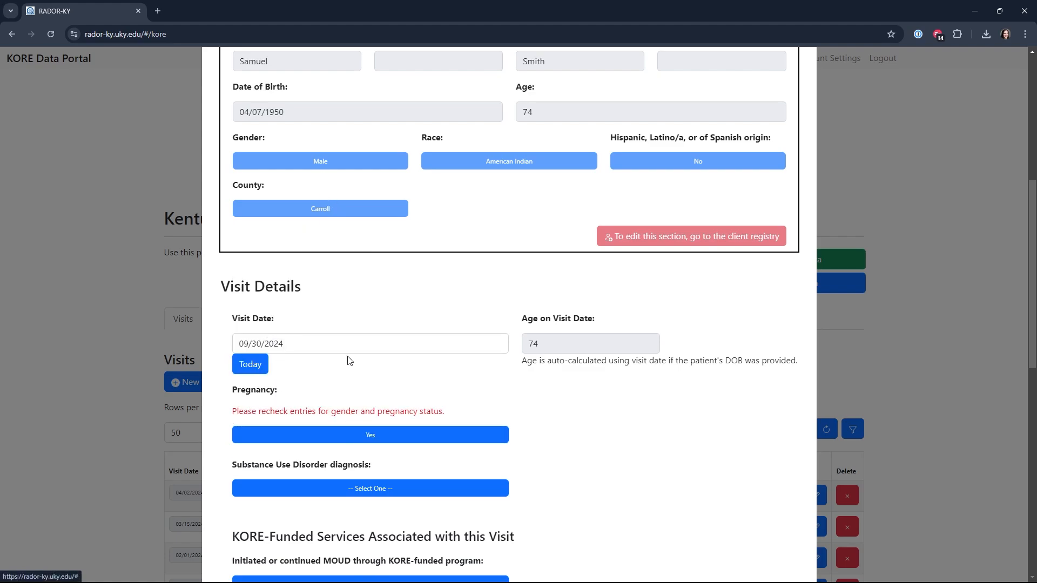
{"action": "left_click", "coordinate": [384, 441]}
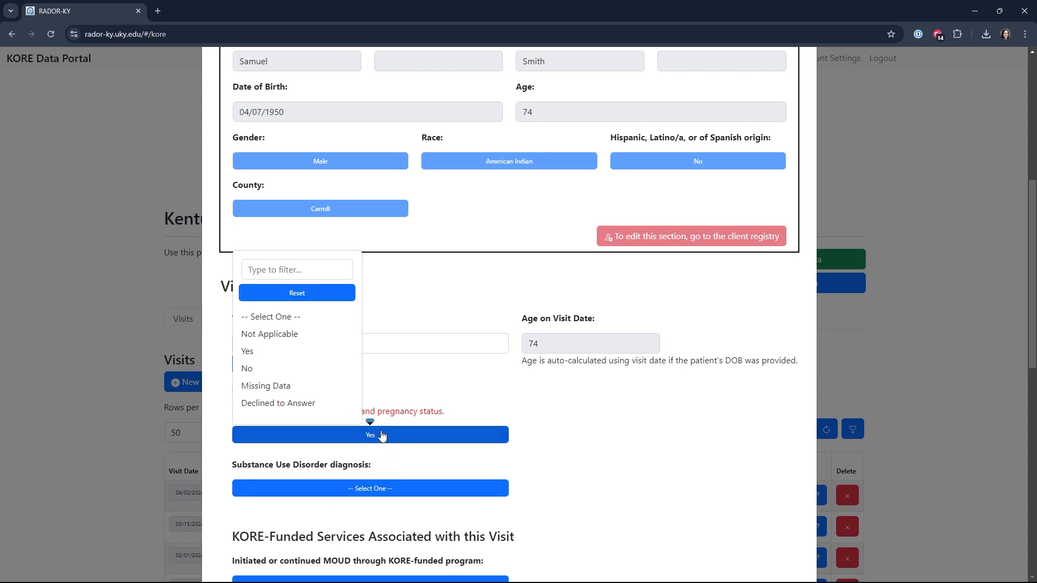
{"action": "left_click", "coordinate": [293, 373]}
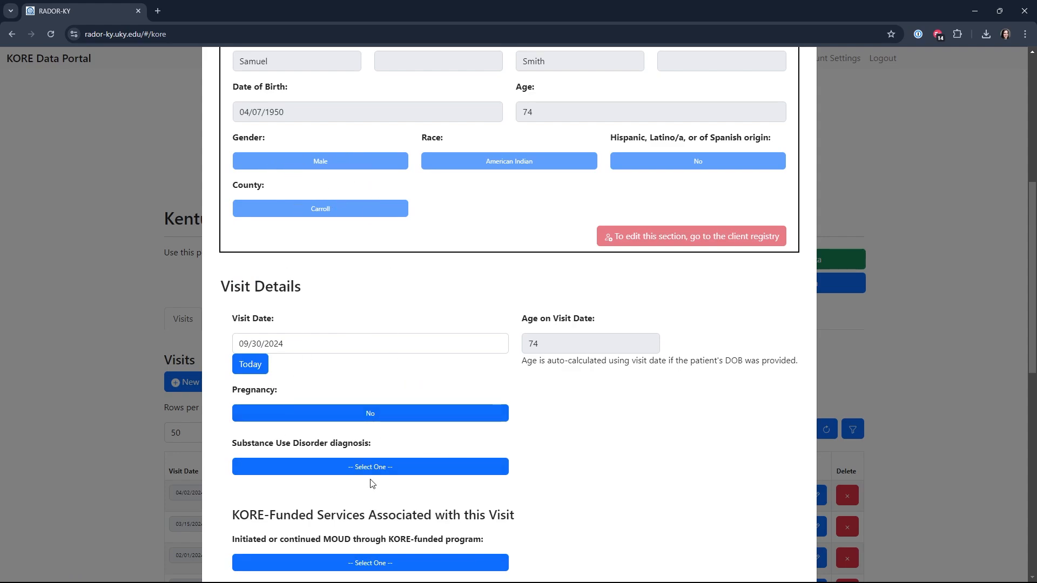
Try Stimulant Use Disorder as the visit's substance use disorder diagnosis
{"action": "left_click", "coordinate": [324, 468]}
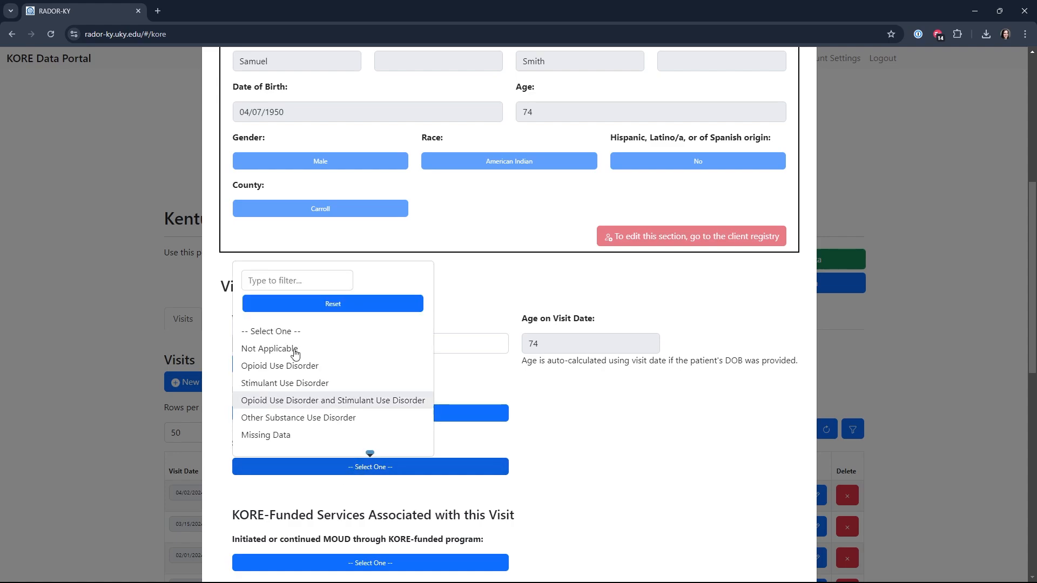
{"action": "left_click", "coordinate": [341, 388]}
{"action": "scroll", "coordinate": [535, 440], "scroll_direction": "down", "scroll_amount": 3}
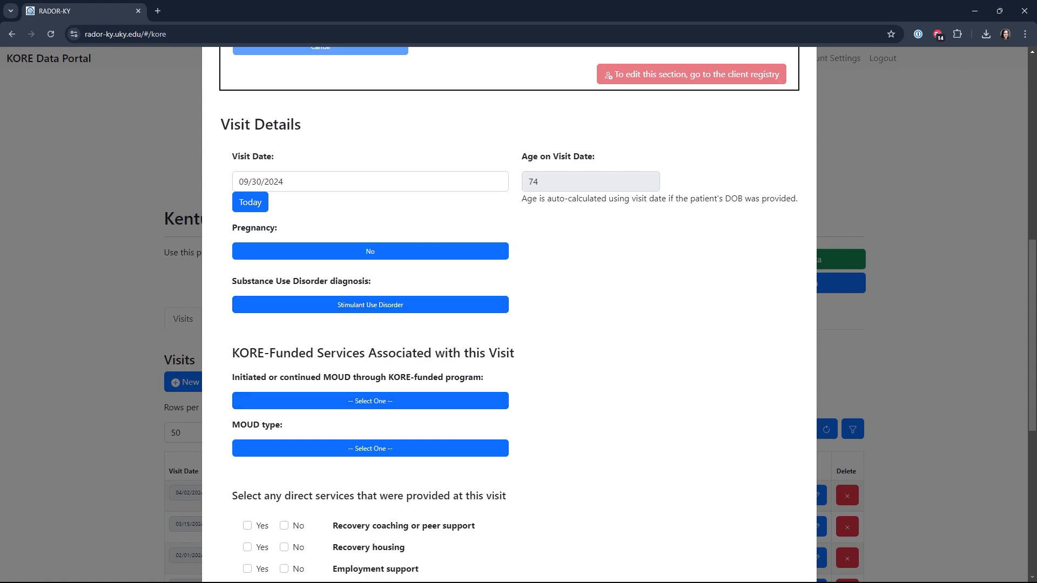
Set initiated or continued MOUD through the KORE-funded program to Yes, and check the visit form for errors
{"action": "left_click", "coordinate": [339, 401]}
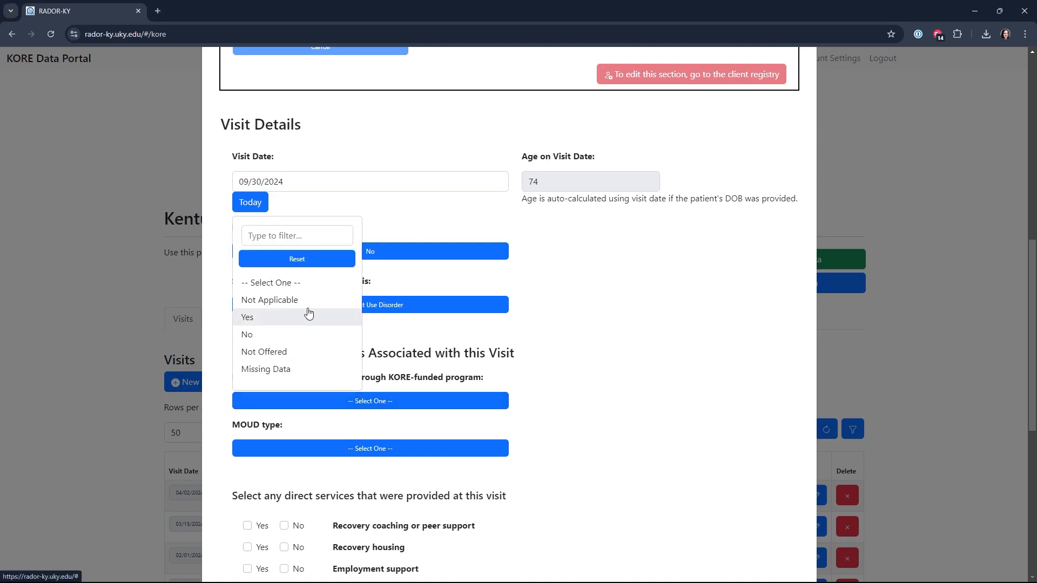
{"action": "left_click", "coordinate": [307, 315]}
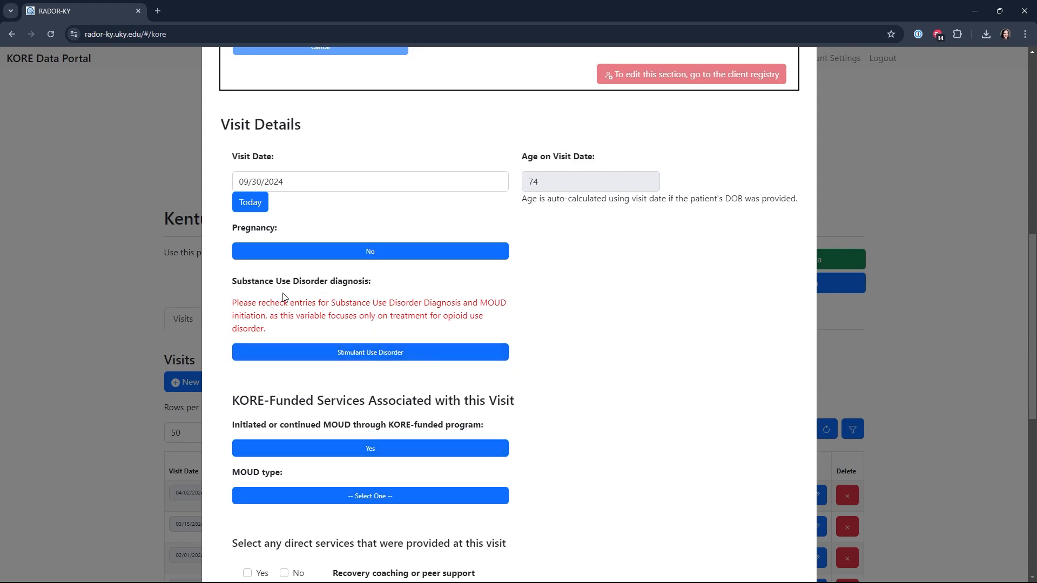
{"action": "scroll", "coordinate": [463, 405], "scroll_direction": "down", "scroll_amount": 8}
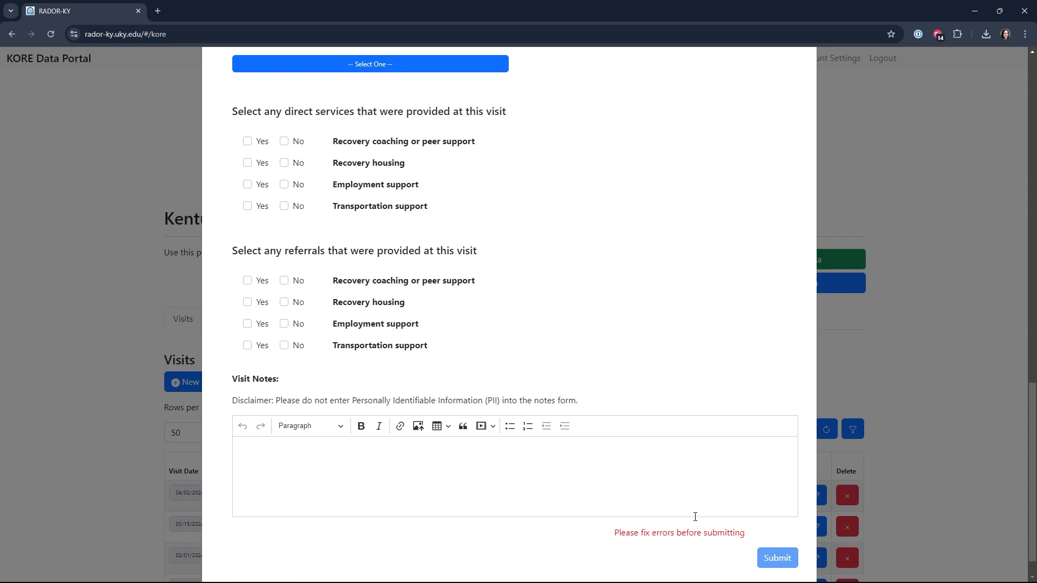
{"action": "scroll", "coordinate": [655, 454], "scroll_direction": "up", "scroll_amount": 8}
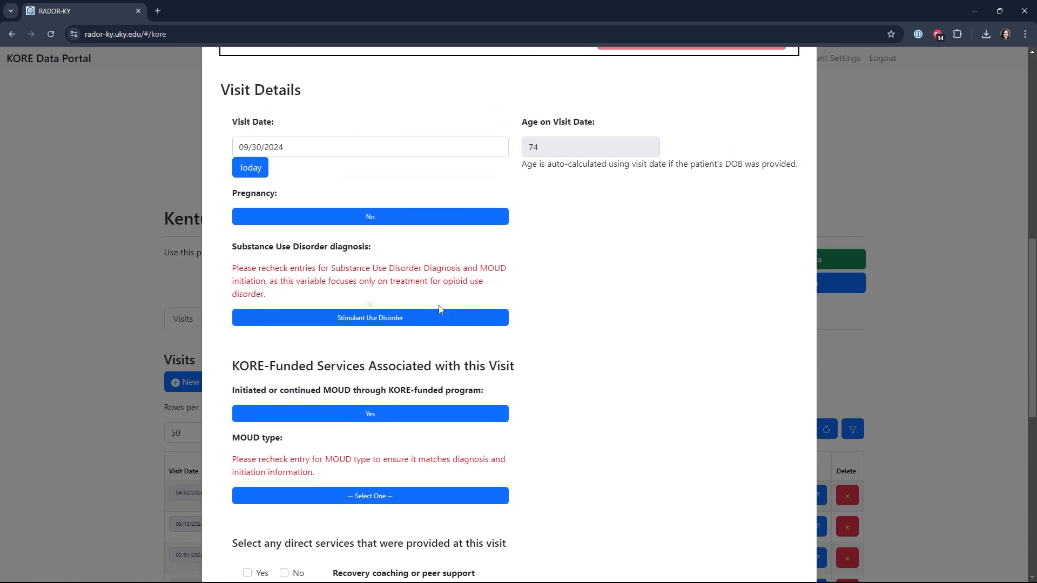
Set the substance use disorder diagnosis to Opioid Use Disorder and the MOUD type to Methadone
{"action": "left_click", "coordinate": [361, 321]}
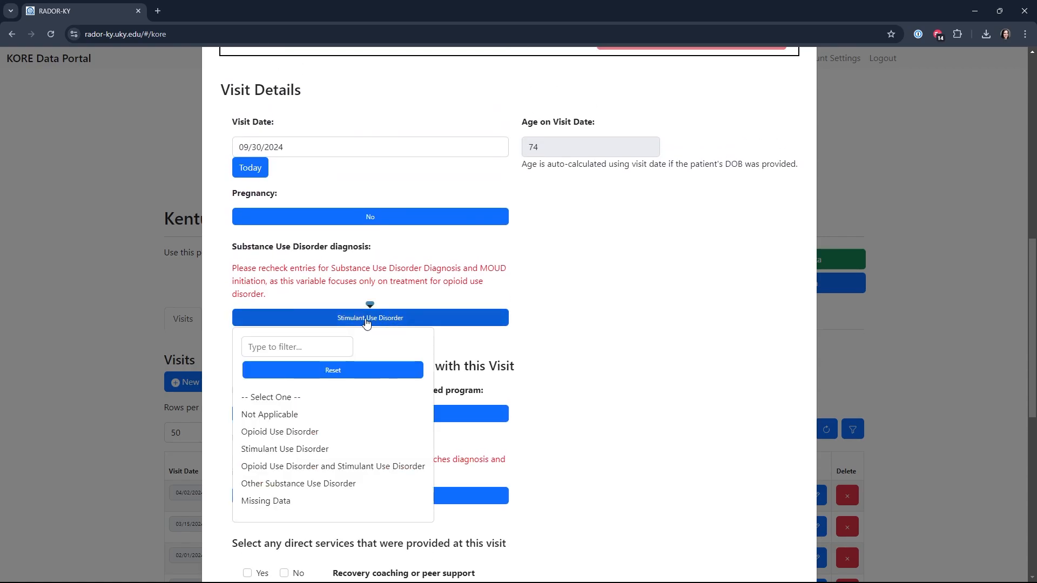
{"action": "left_click", "coordinate": [285, 433]}
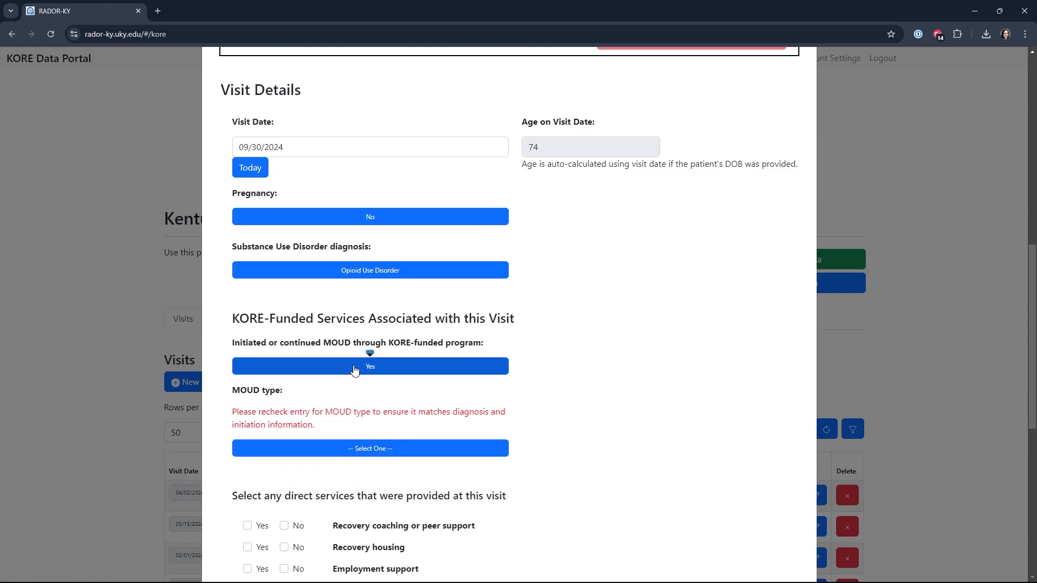
{"action": "left_click", "coordinate": [363, 448]}
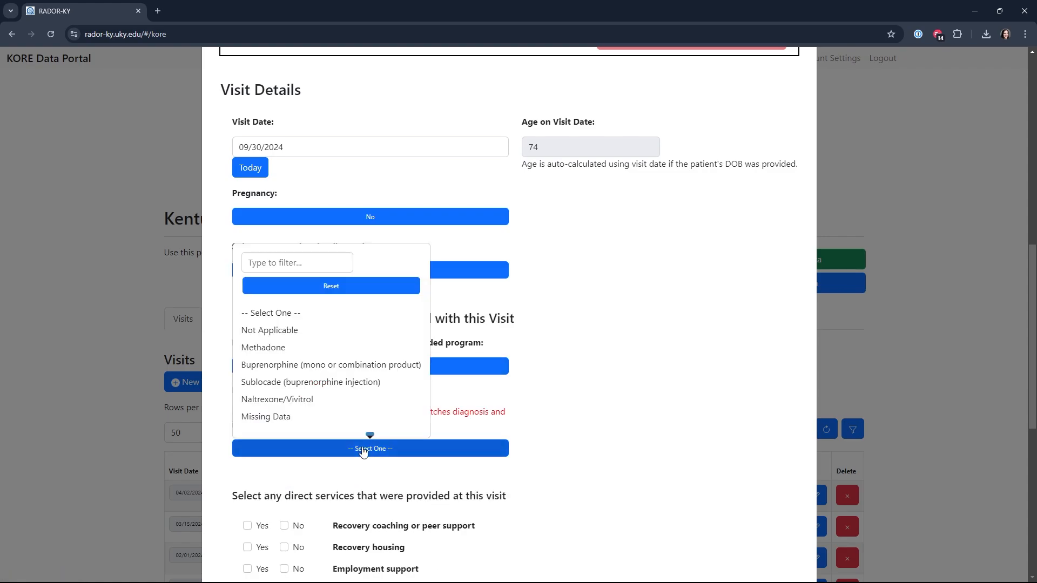
{"action": "left_click", "coordinate": [340, 350]}
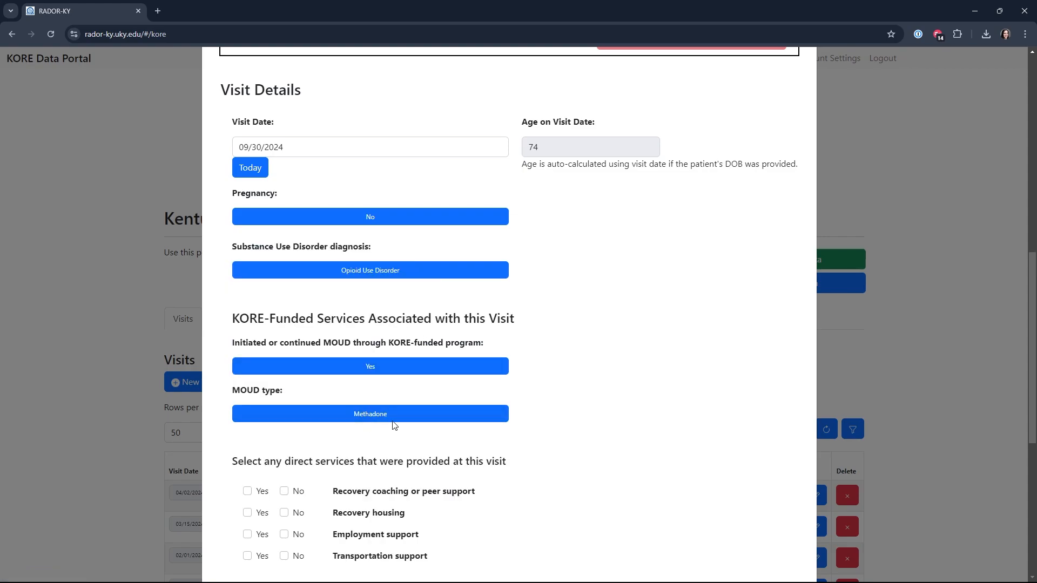
Mark recovery coaching or peer support and employment support as direct services provided, and submit the visit
{"action": "scroll", "coordinate": [458, 336], "scroll_direction": "down", "scroll_amount": 4}
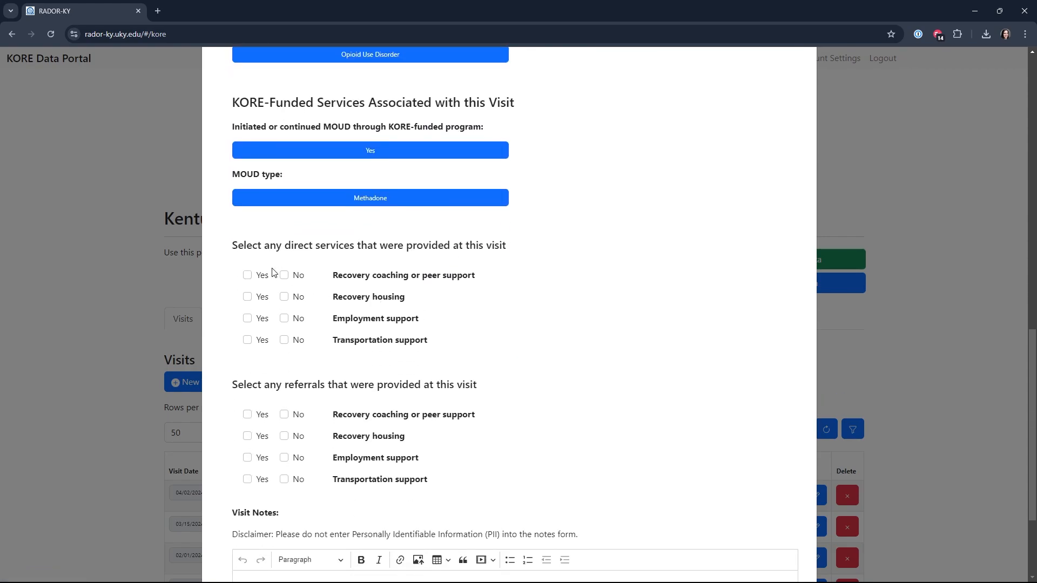
{"action": "left_click", "coordinate": [248, 276]}
{"action": "left_click", "coordinate": [247, 319]}
{"action": "scroll", "coordinate": [731, 442], "scroll_direction": "down", "scroll_amount": 3}
{"action": "left_click", "coordinate": [776, 524]}
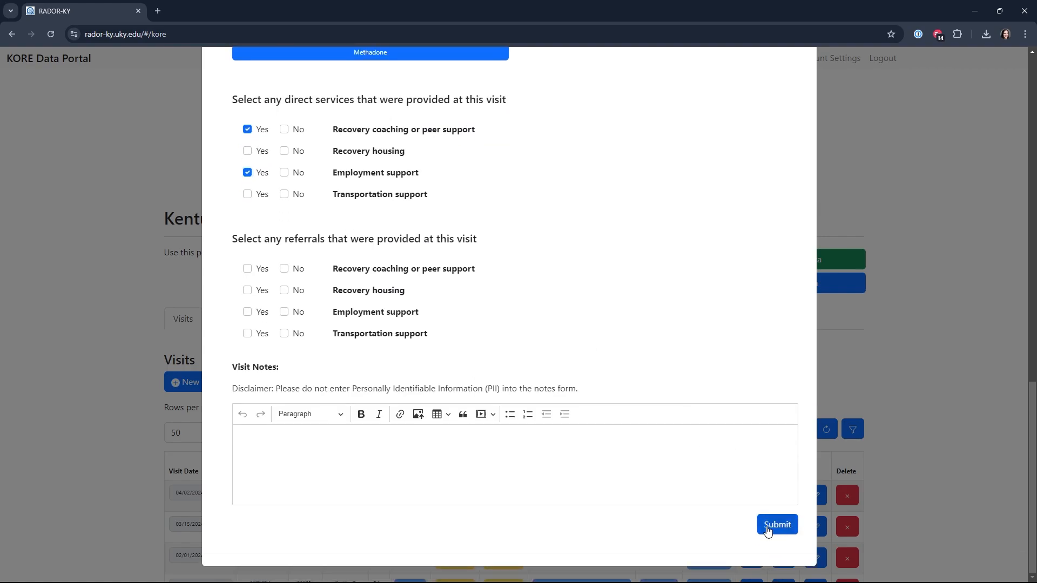
{"action": "scroll", "coordinate": [423, 345], "scroll_direction": "down", "scroll_amount": 3}
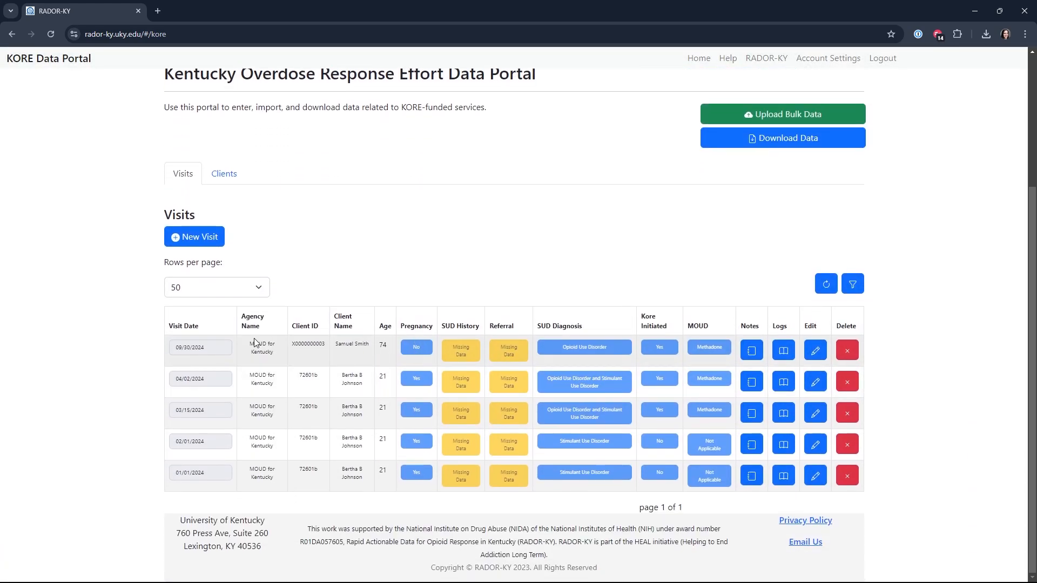
Clear the first-name filter from the clients table
{"action": "left_click", "coordinate": [224, 174]}
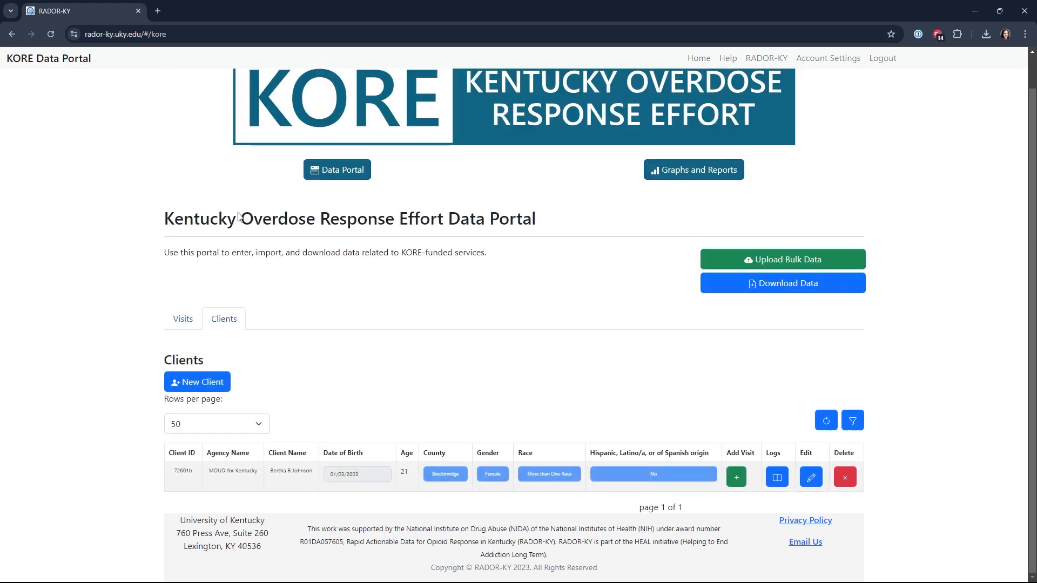
{"action": "left_click", "coordinate": [851, 423]}
{"action": "scroll", "coordinate": [674, 395], "scroll_direction": "down", "scroll_amount": 2}
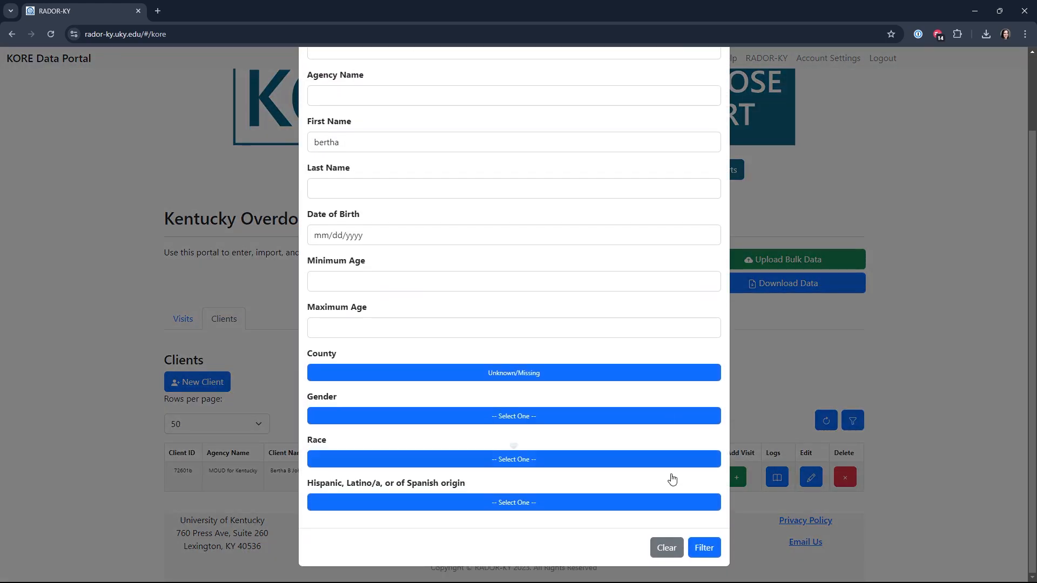
{"action": "left_click", "coordinate": [669, 549]}
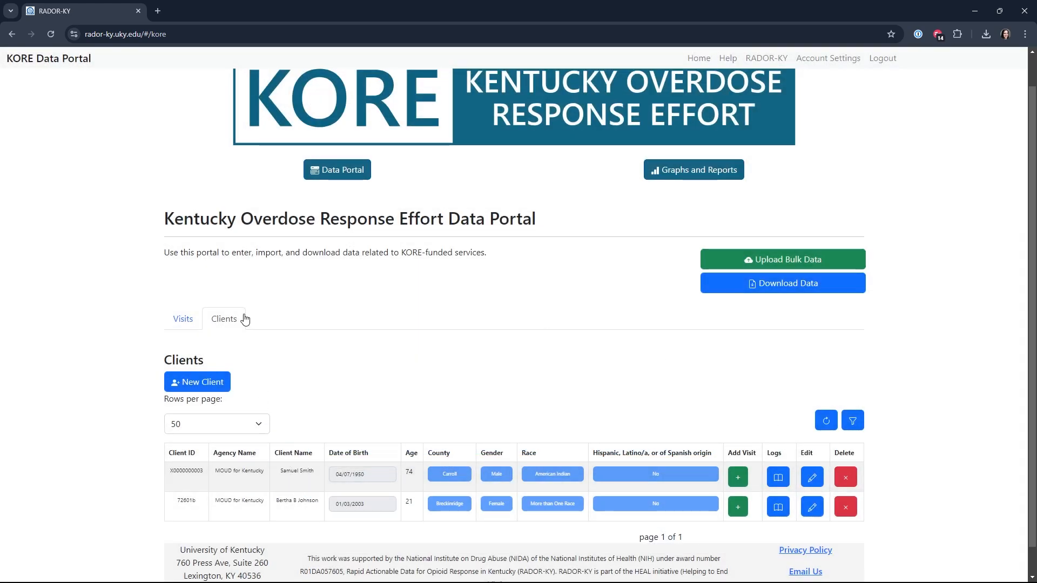
Filter the clients table by the first three letters of the new client's last name
{"action": "left_click", "coordinate": [851, 425]}
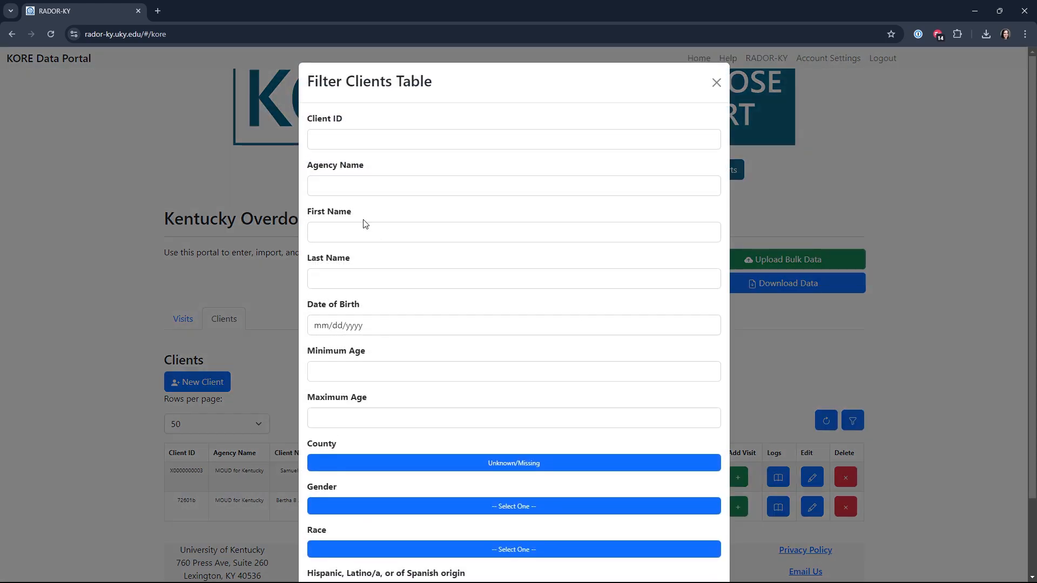
{"action": "left_click", "coordinate": [364, 276]}
{"action": "type", "text": "smi"}
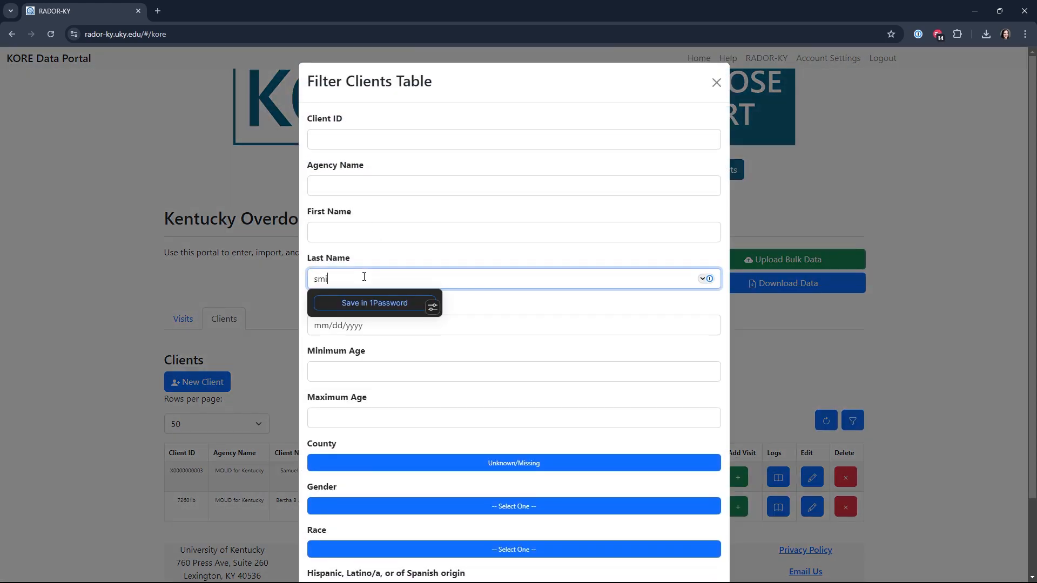
{"action": "left_click", "coordinate": [520, 315]}
{"action": "scroll", "coordinate": [541, 415], "scroll_direction": "down", "scroll_amount": 2}
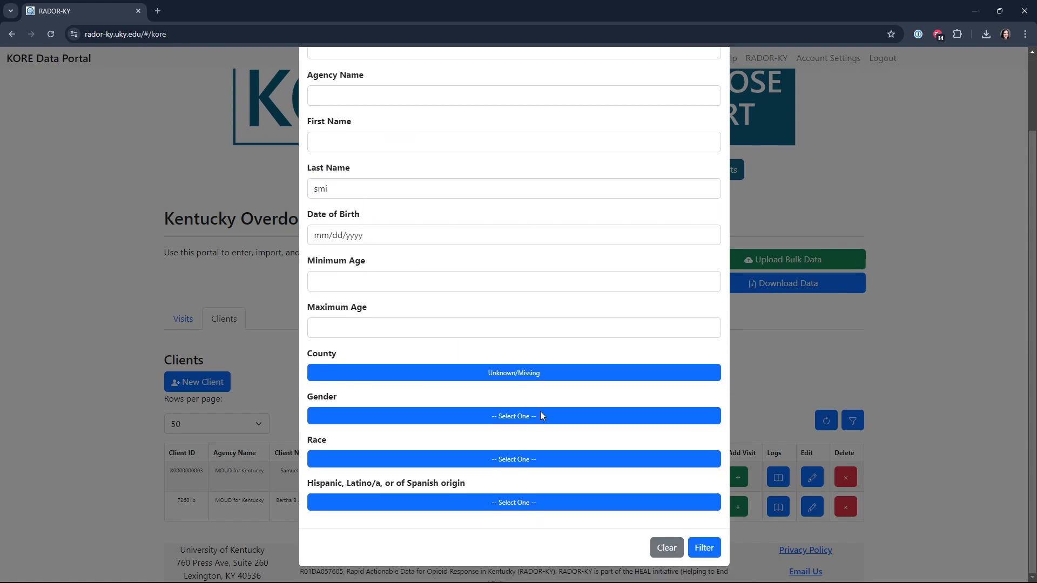
{"action": "left_click", "coordinate": [698, 548]}
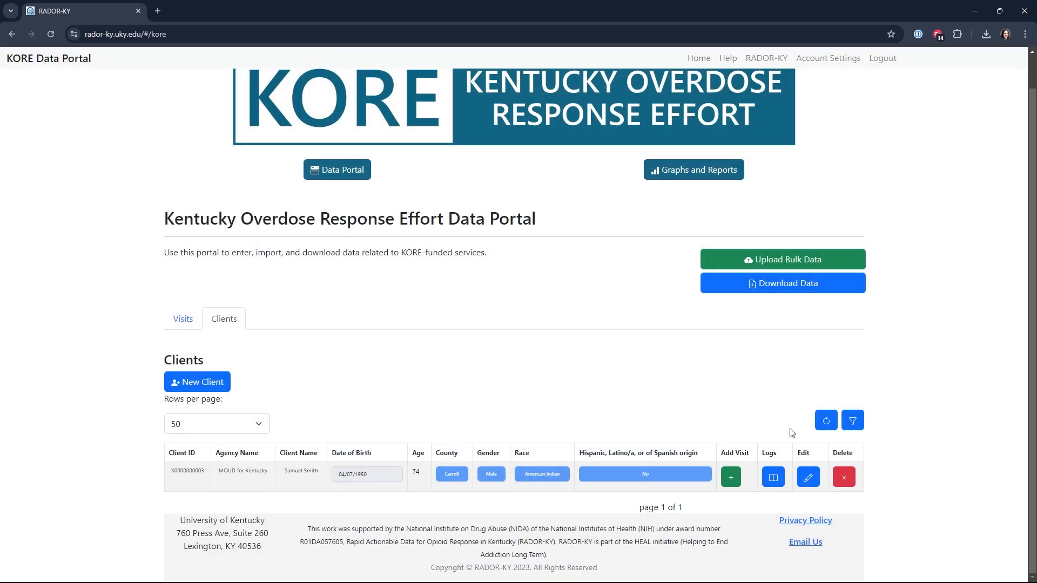
Clear the last-name filter to list all clients again
{"action": "left_click", "coordinate": [853, 421]}
{"action": "scroll", "coordinate": [634, 447], "scroll_direction": "down", "scroll_amount": 3}
{"action": "left_click", "coordinate": [665, 548]}
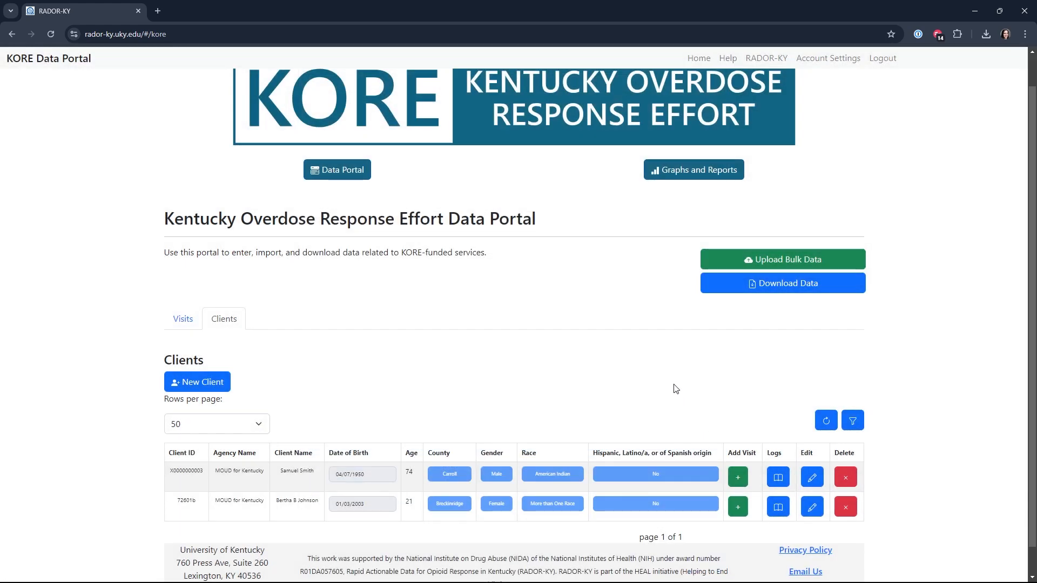
Review the visits table, look at the client options in a blank new visit form, and close the form
{"action": "left_click", "coordinate": [178, 319]}
{"action": "scroll", "coordinate": [162, 303], "scroll_direction": "down", "scroll_amount": 3}
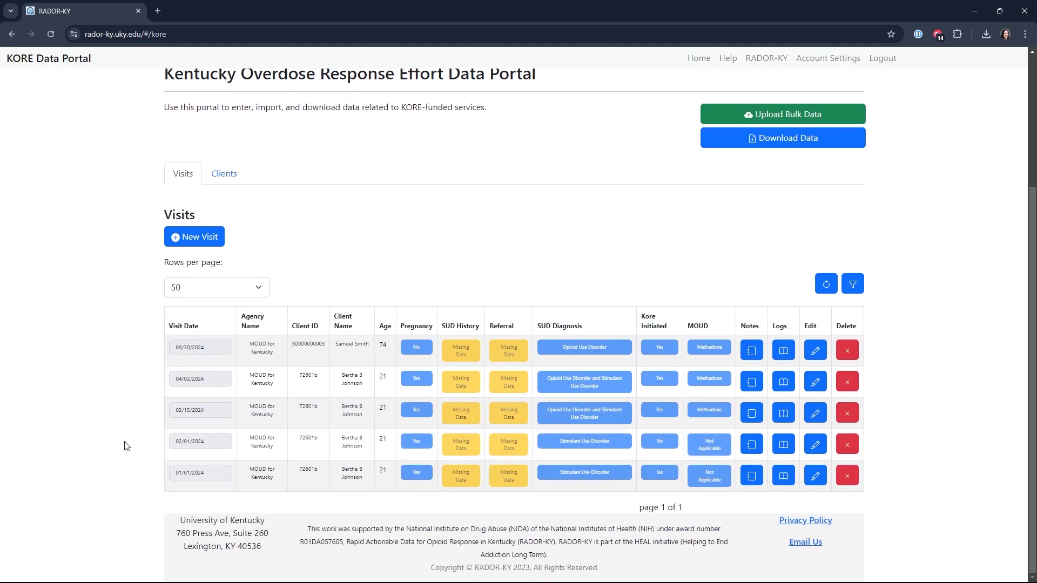
{"action": "left_click", "coordinate": [190, 237]}
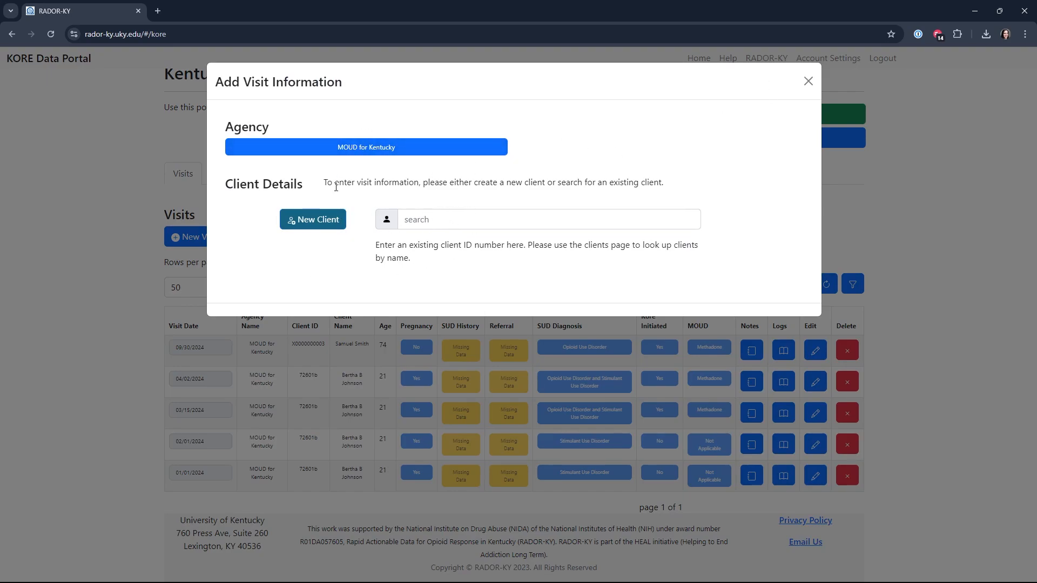
{"action": "left_click", "coordinate": [808, 81]}
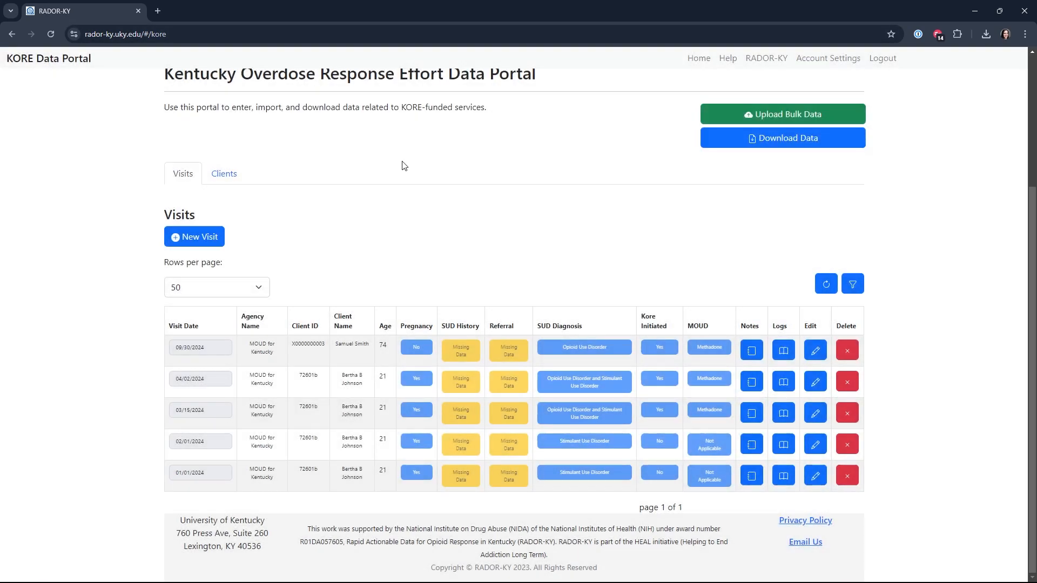
Return to the table of registered clients
{"action": "left_click", "coordinate": [224, 173]}
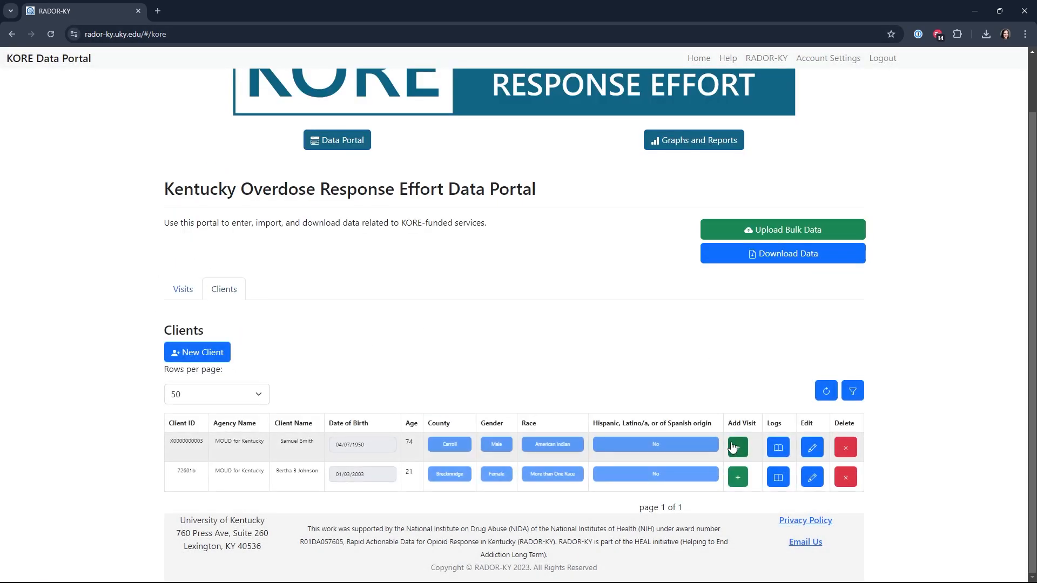